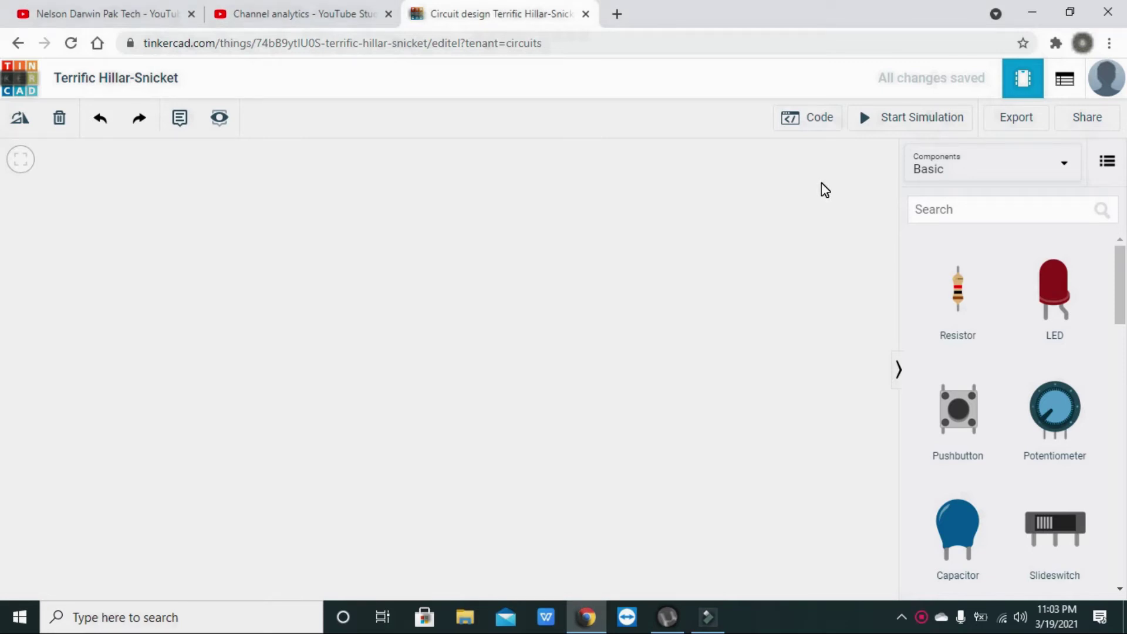
Search for 'function' and drop a Function Generator onto the canvas, nudged slightly upward.
click(949, 211)
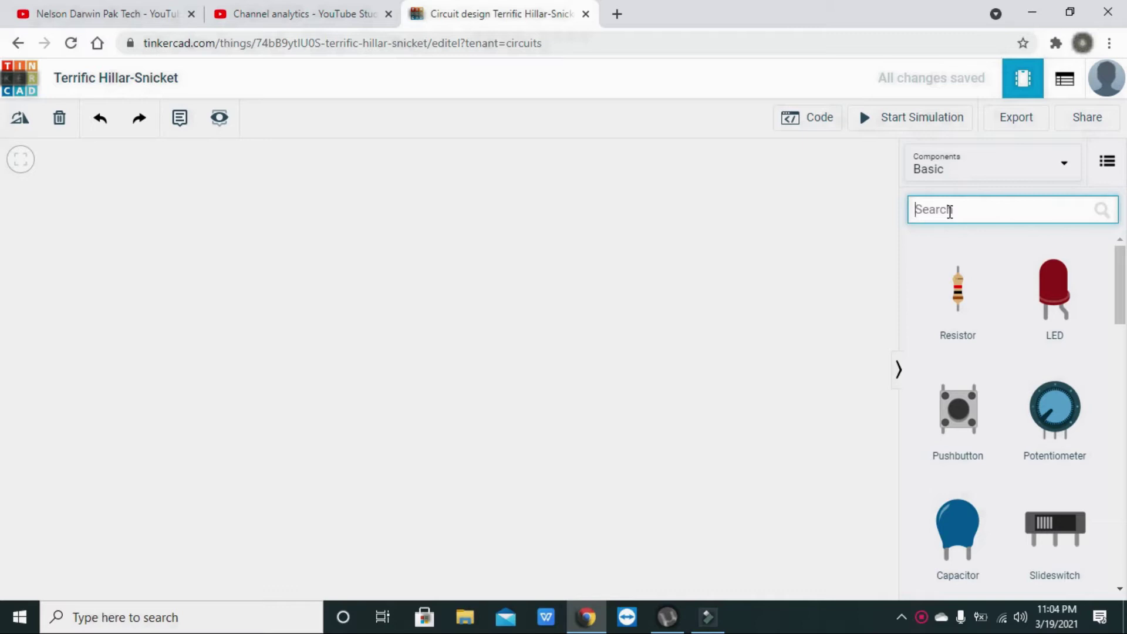
text(function)
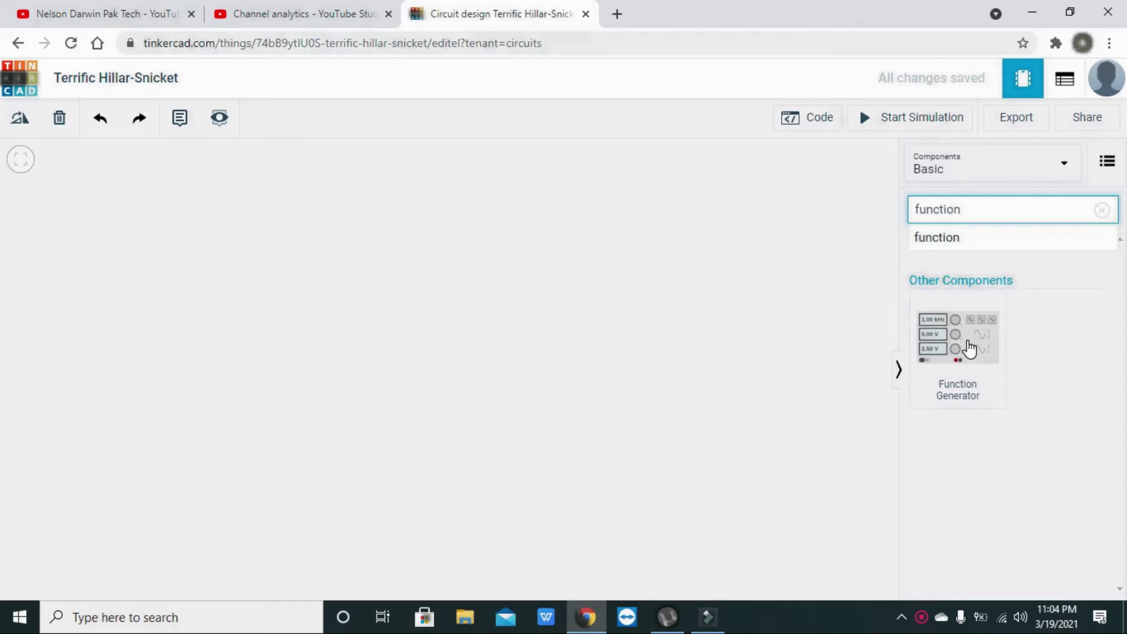
drag(968, 355, 272, 397)
click(486, 408)
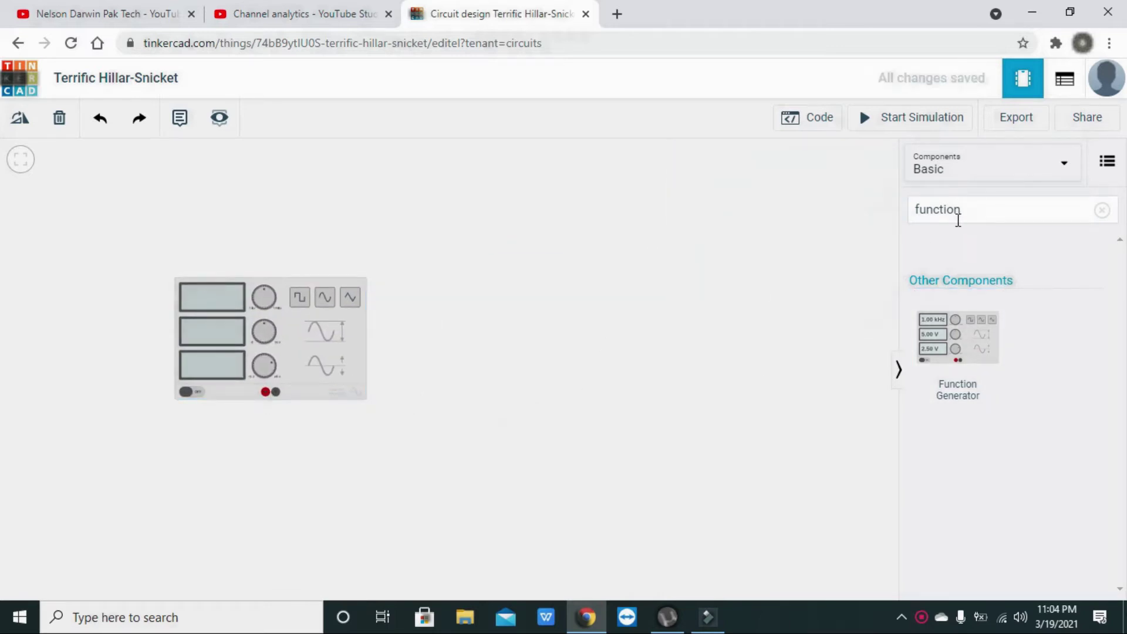
click(362, 334)
drag(362, 333, 361, 318)
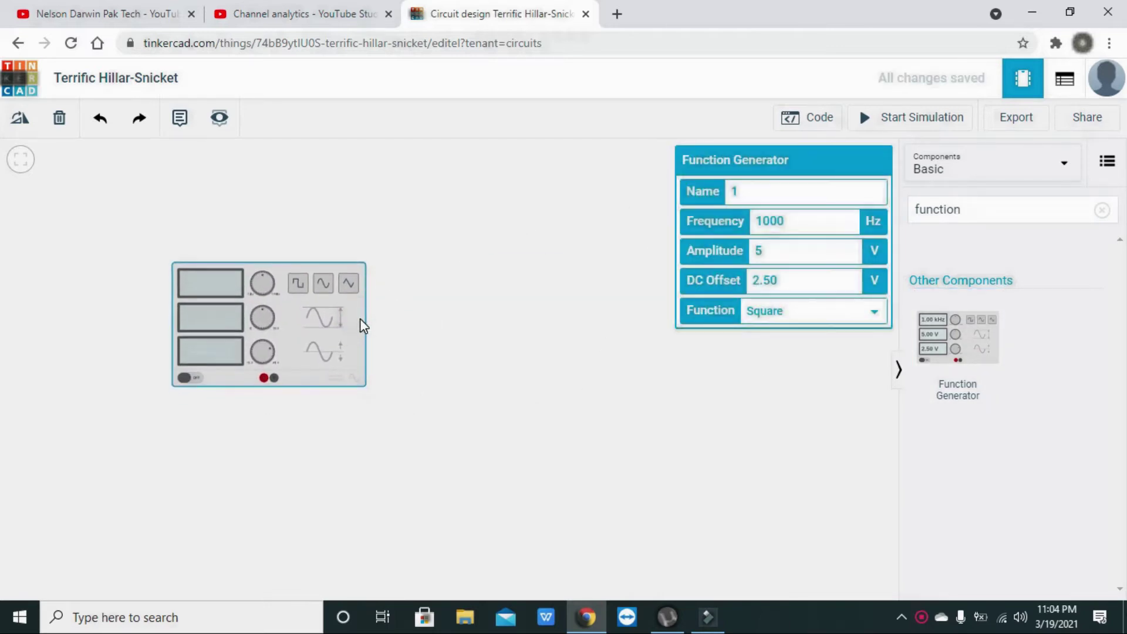
click(383, 322)
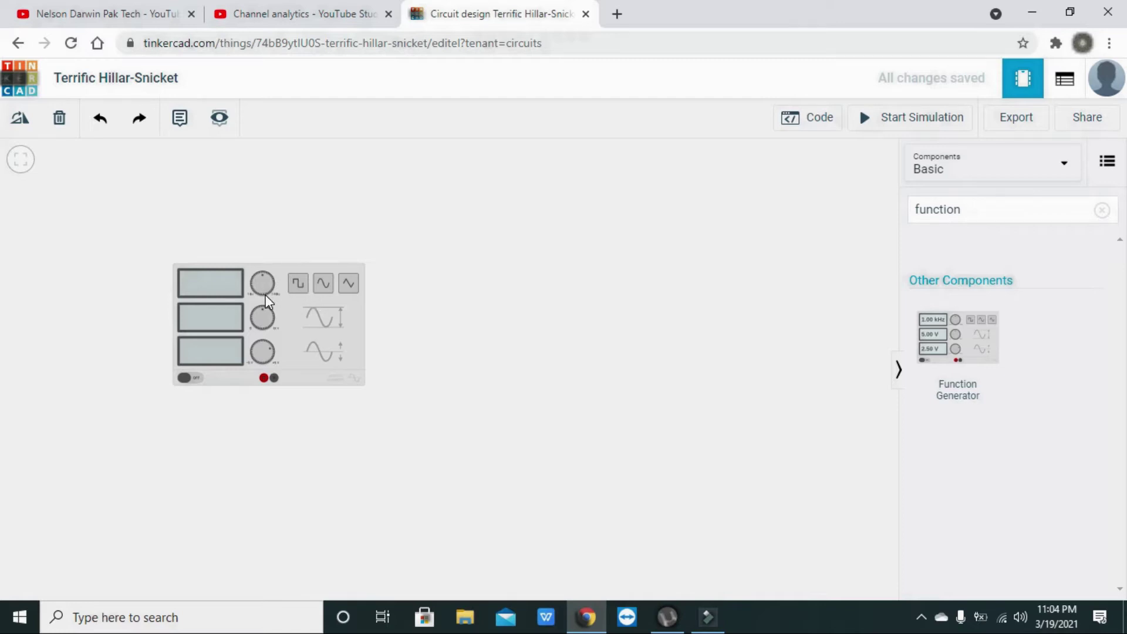
Zoom the canvas and select the generator to show its 1000 Hz, 5 V, 2.50 V square settings.
scroll(267, 300, up, 2)
scroll(267, 302, up, 1)
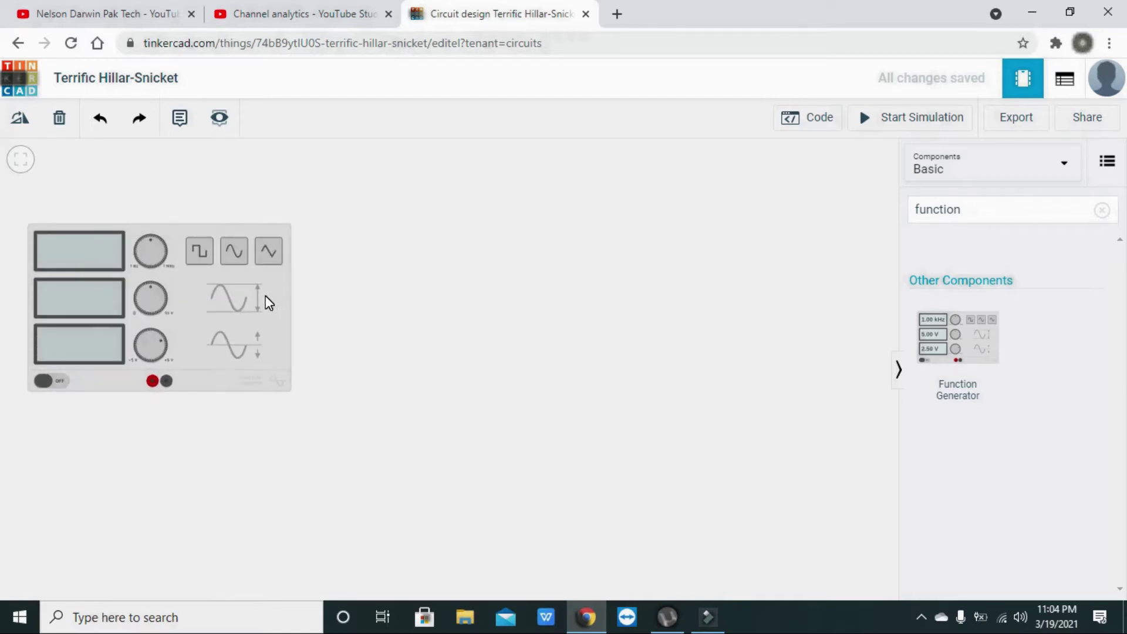
scroll(268, 303, down, 1)
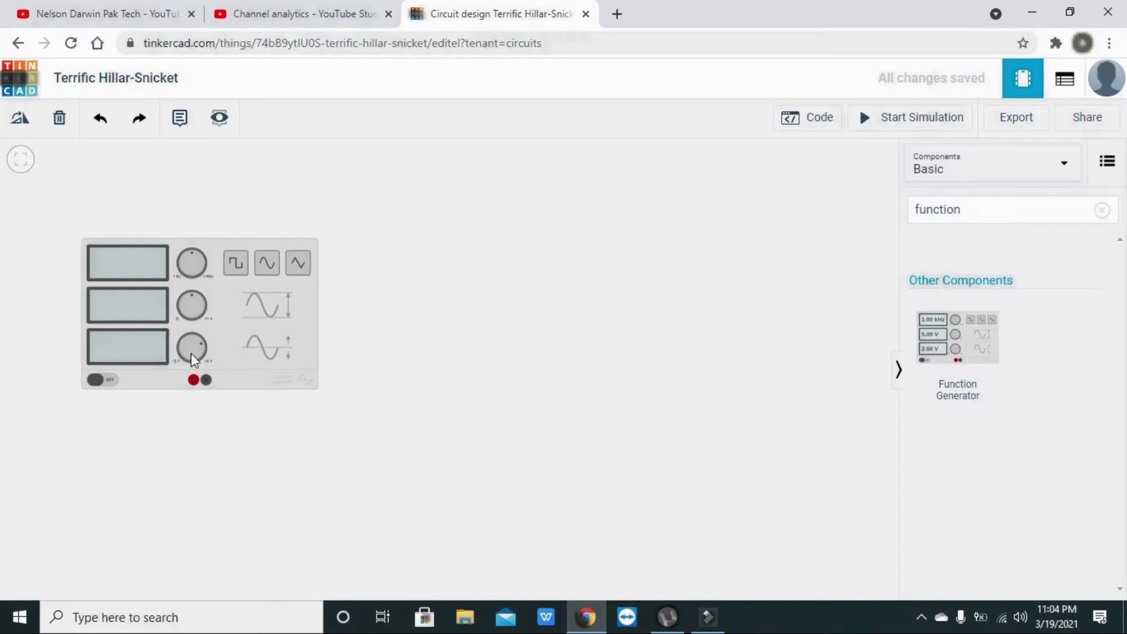
click(107, 380)
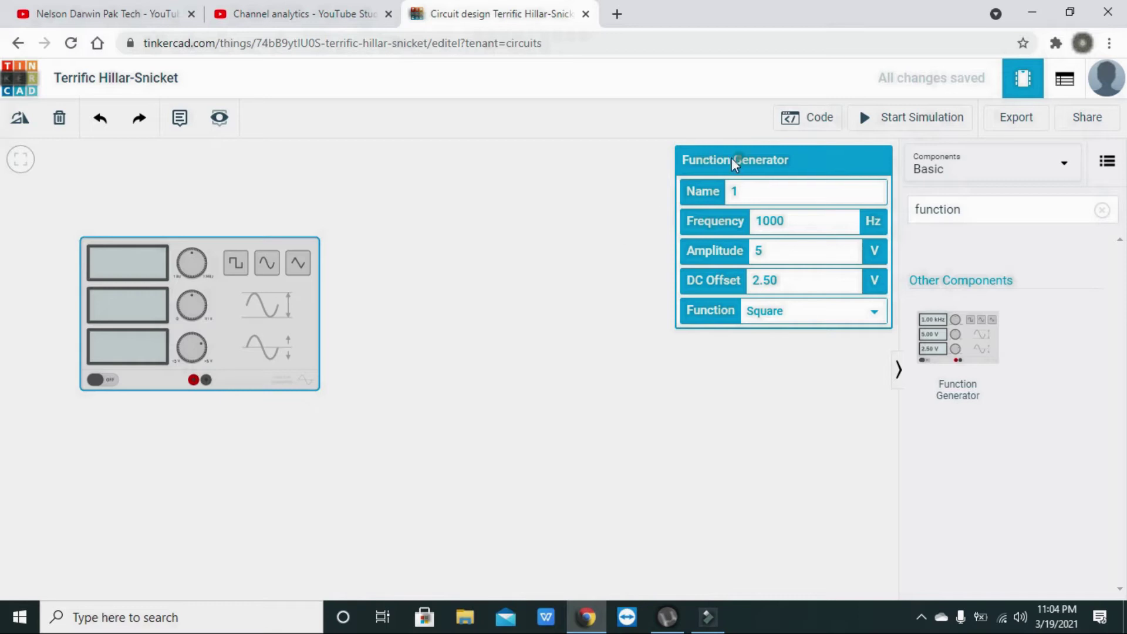
click(1019, 205)
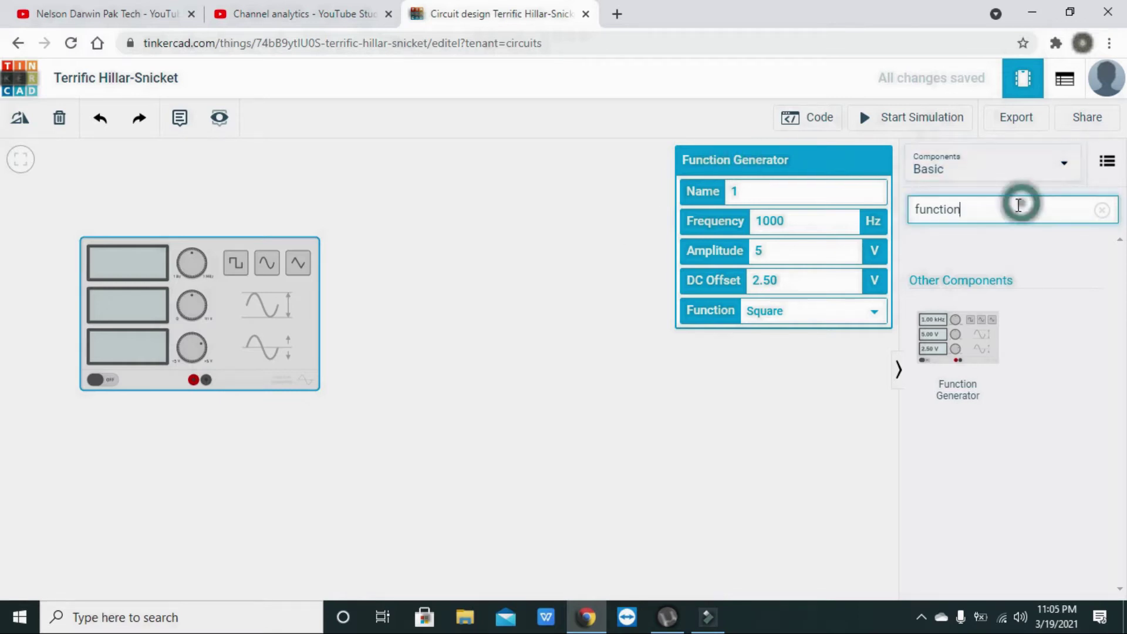
key(s)
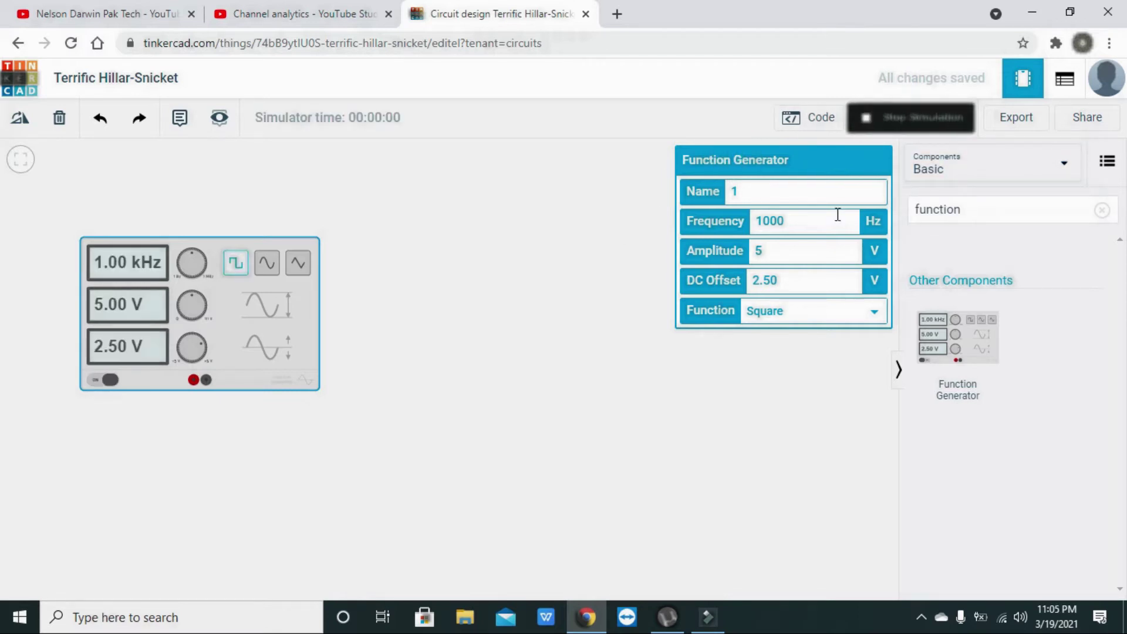
key(s)
key(c)
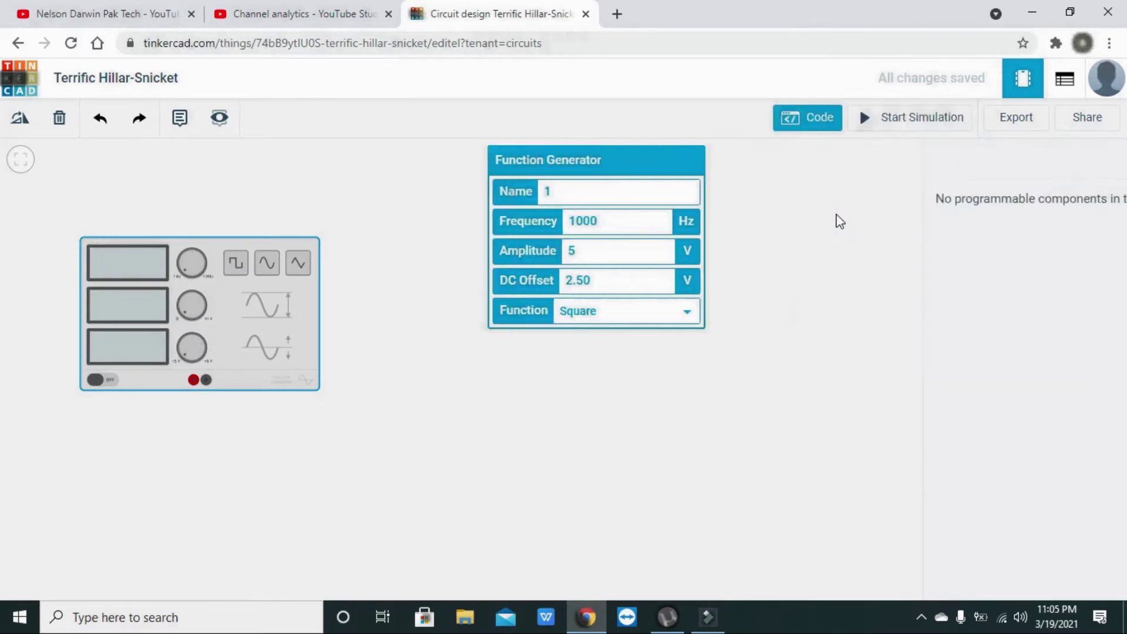
click(816, 125)
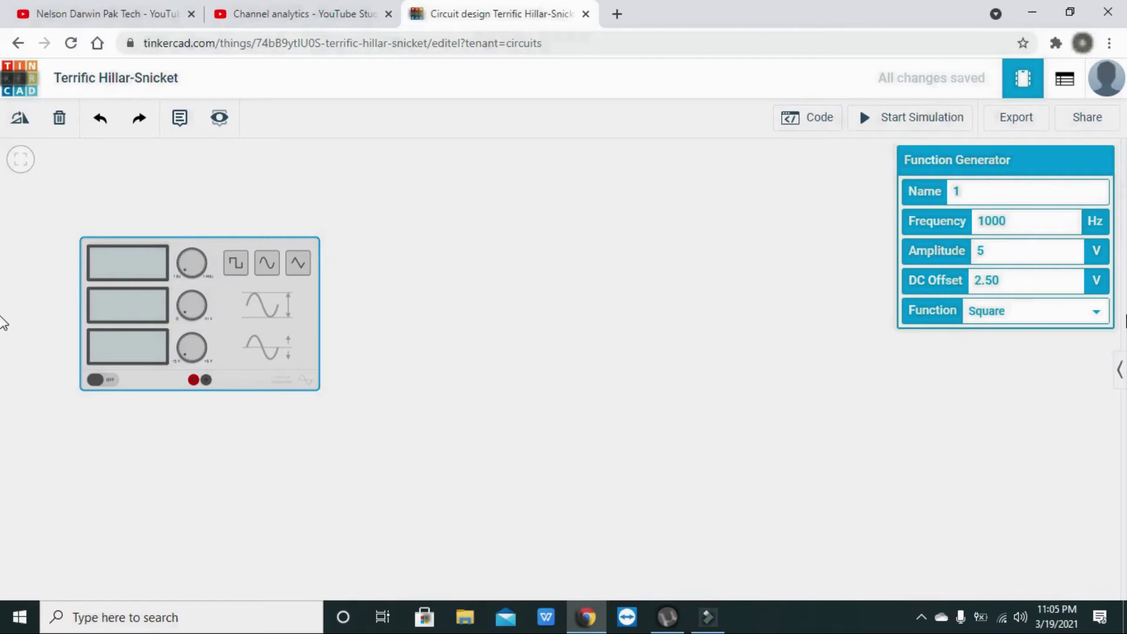
click(1120, 370)
click(1017, 209)
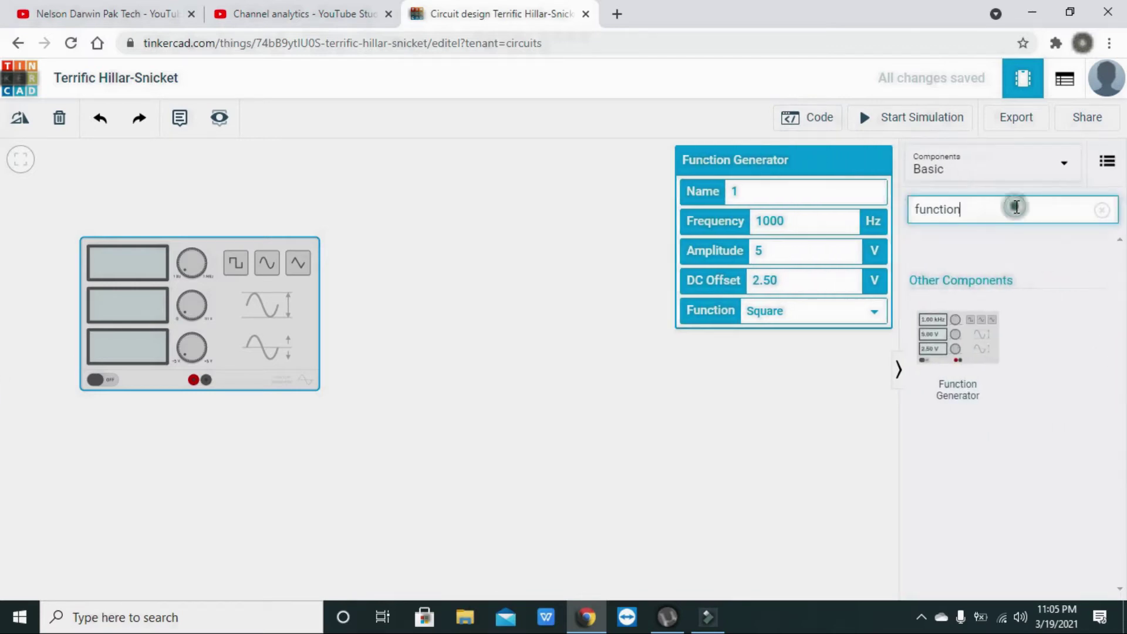
Search 'oscillo' and place an Oscilloscope beside the Function Generator, shifted slightly down.
key(BackSpace)
key(BackSpace)
key(BackSpace)
key(BackSpace)
key(BackSpace)
key(BackSpace)
key(BackSpace)
key(BackSpace)
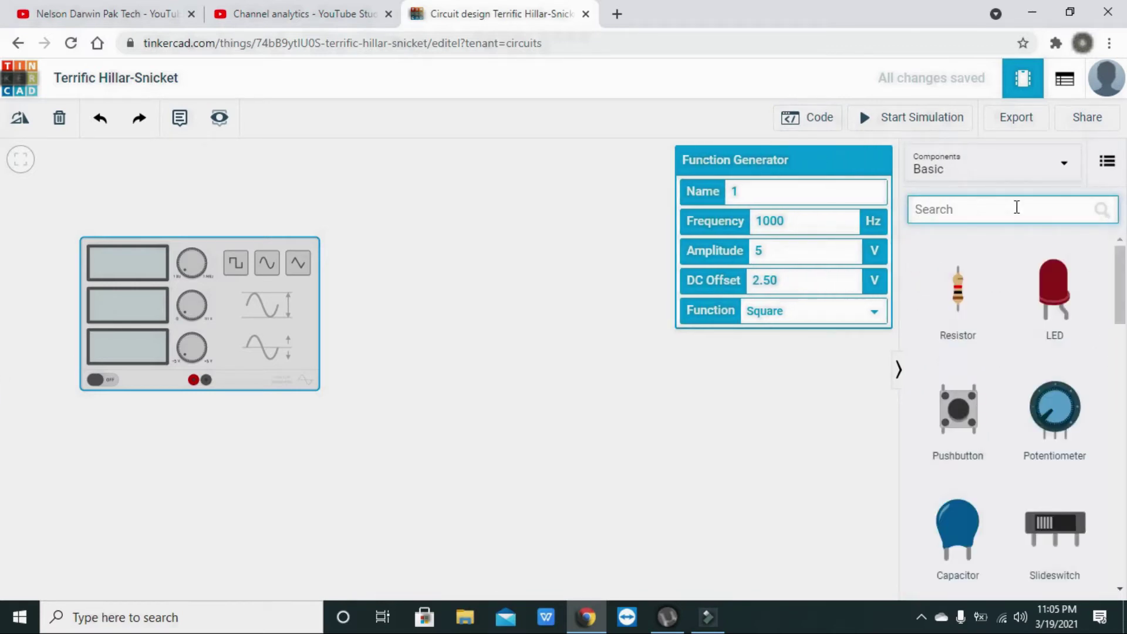
text(oscillo)
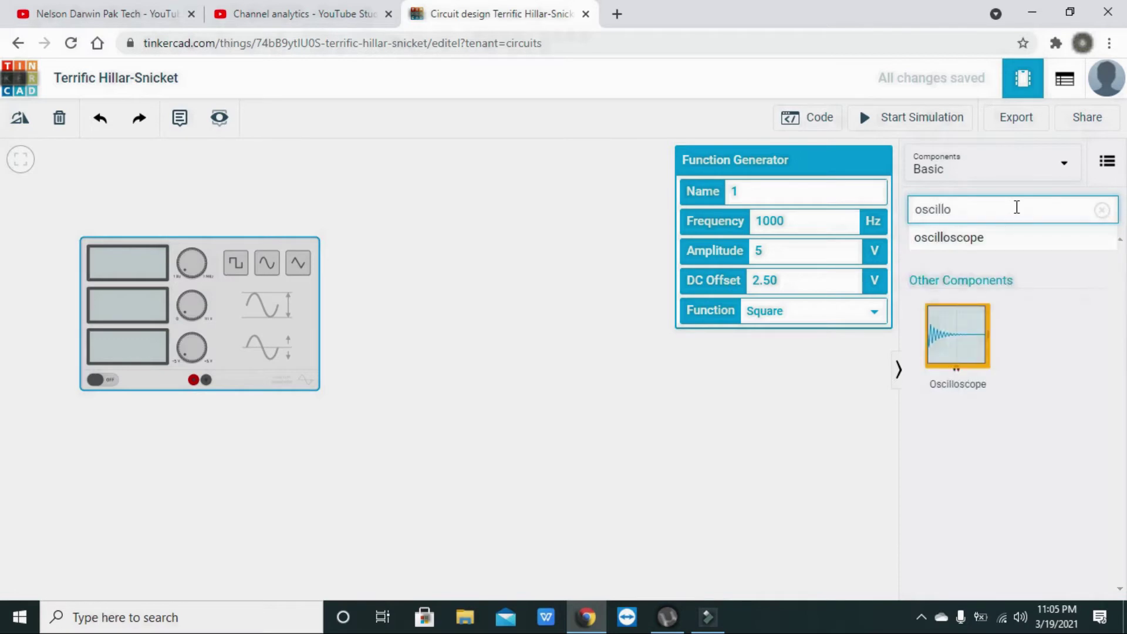
drag(963, 327, 511, 405)
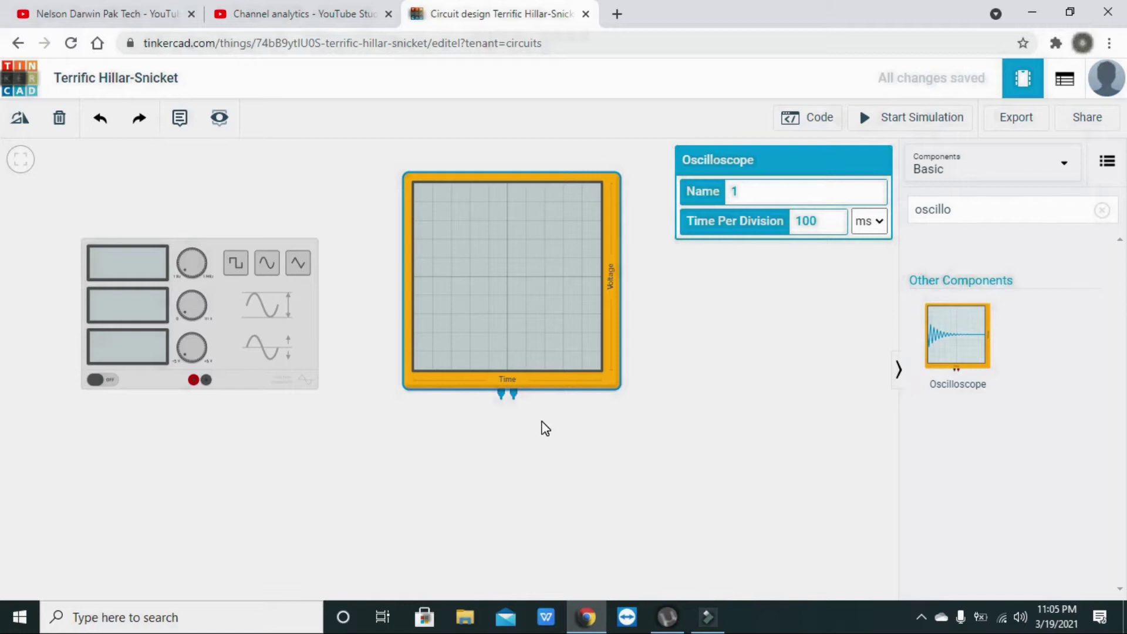
drag(536, 360, 547, 396)
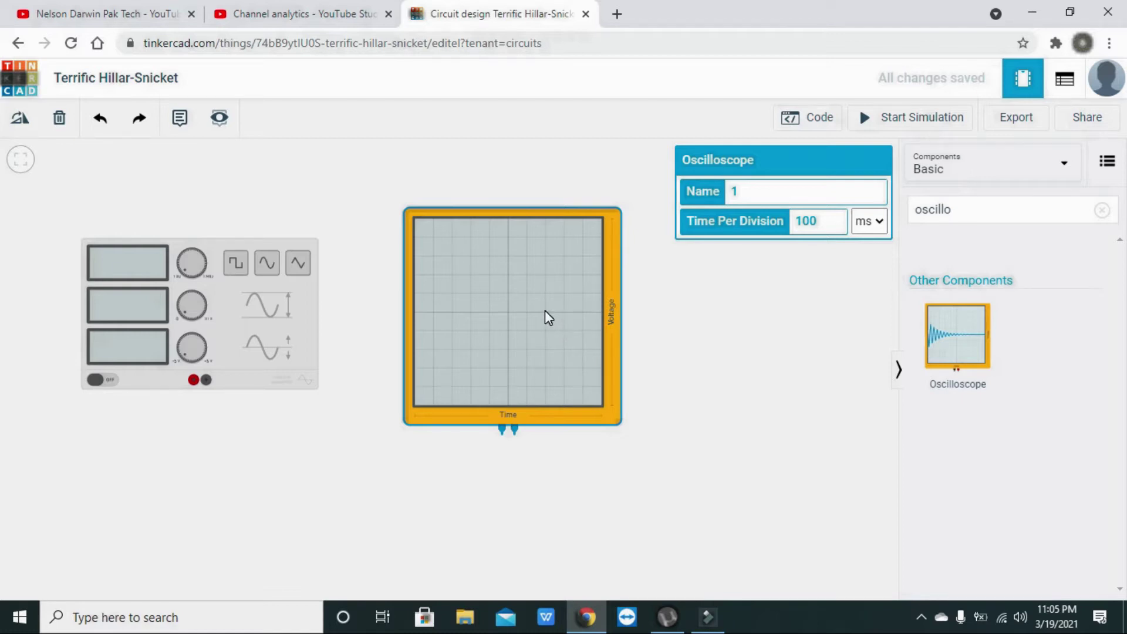
Wire the generator's negative terminal to the scope's black terminal, bent to run underneath.
click(294, 307)
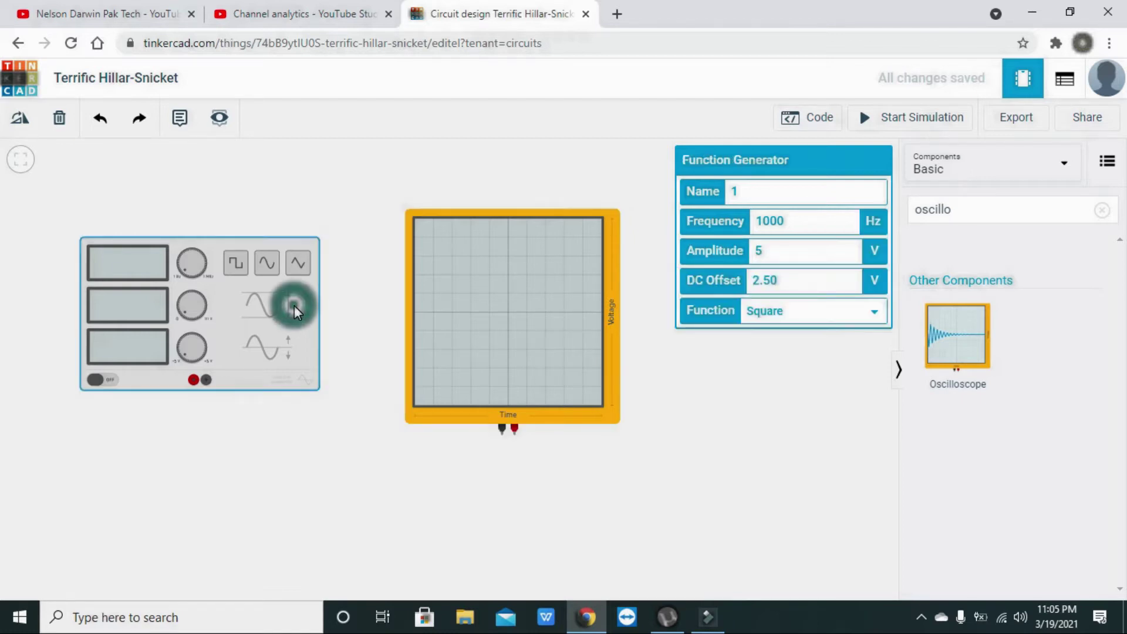
click(206, 382)
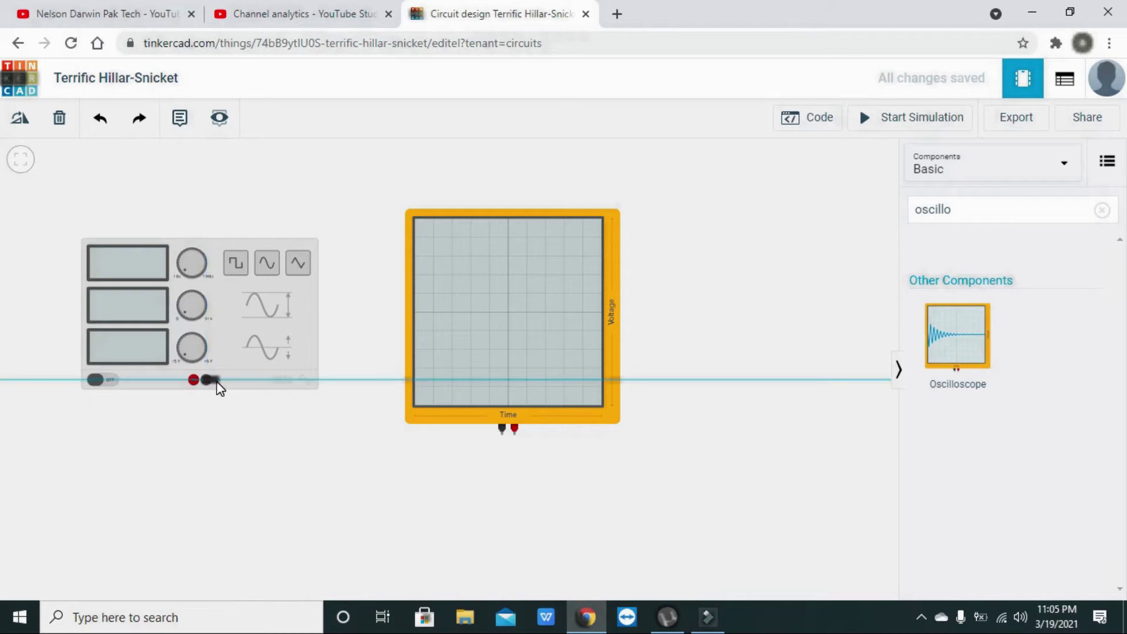
click(502, 429)
drag(346, 405, 207, 458)
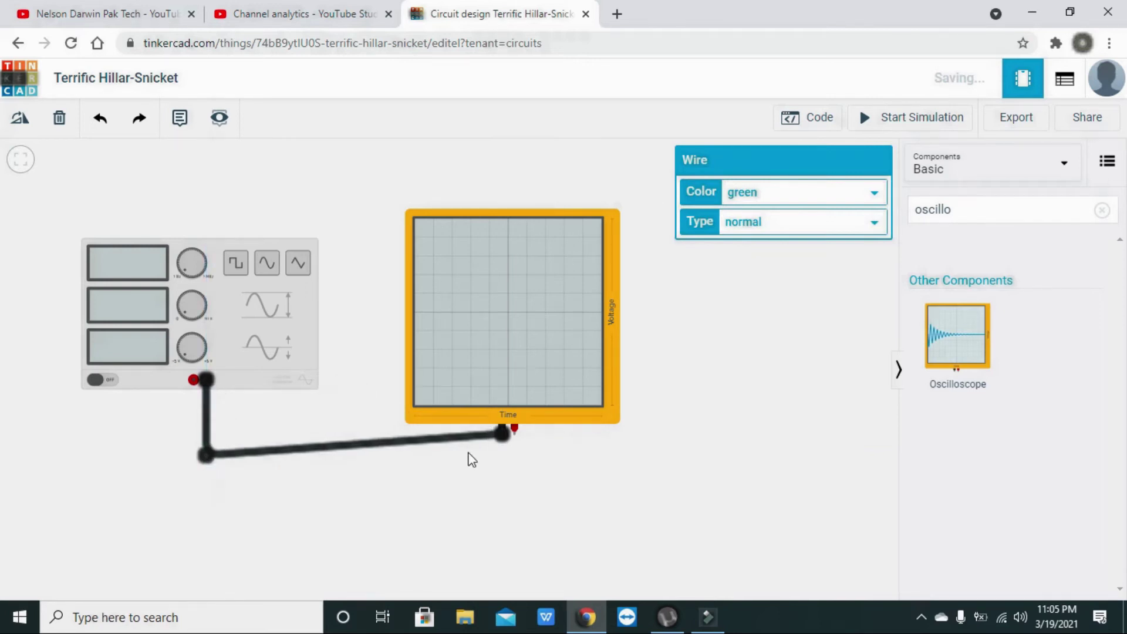
drag(462, 442, 500, 463)
click(498, 466)
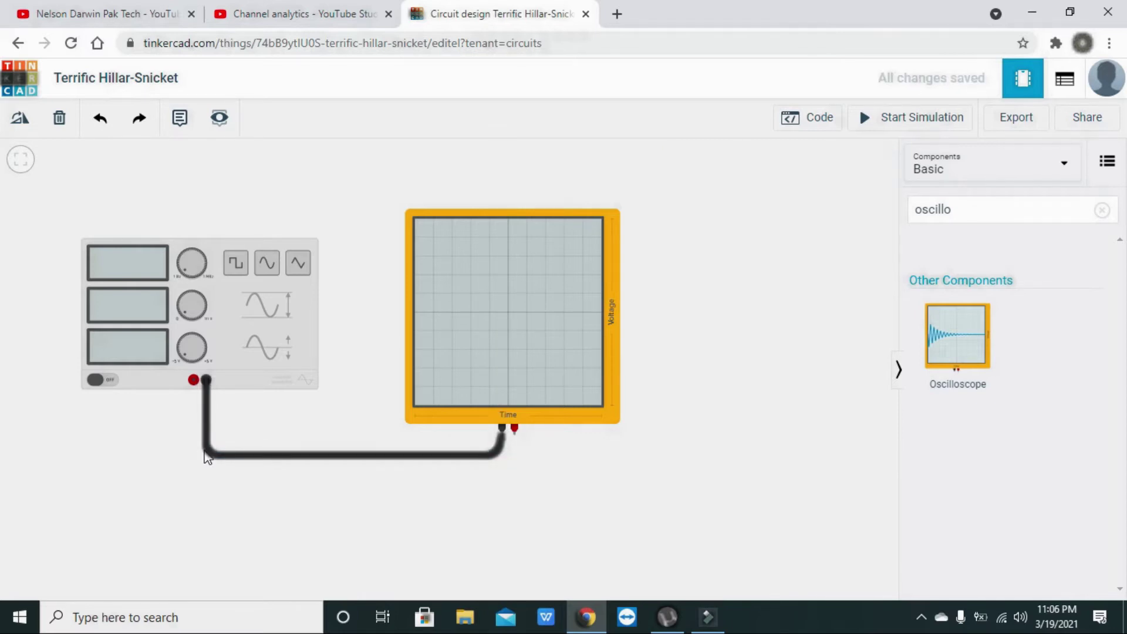
drag(205, 455, 205, 455)
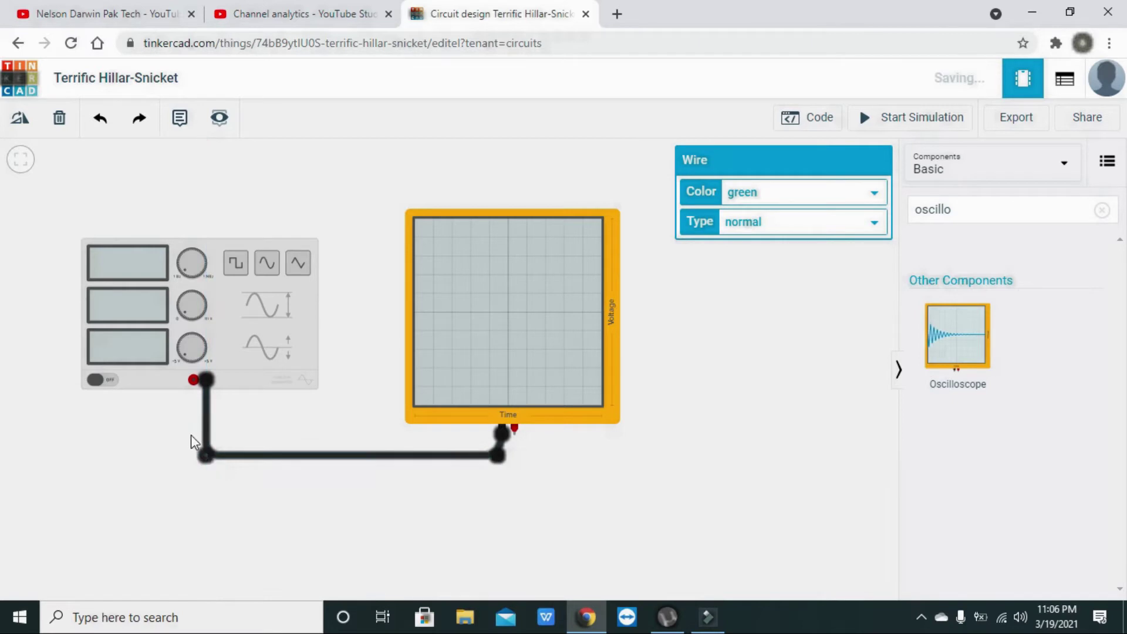
click(192, 435)
Wire the generator's positive terminal to the scope's red terminal, bent into an L below both.
click(190, 381)
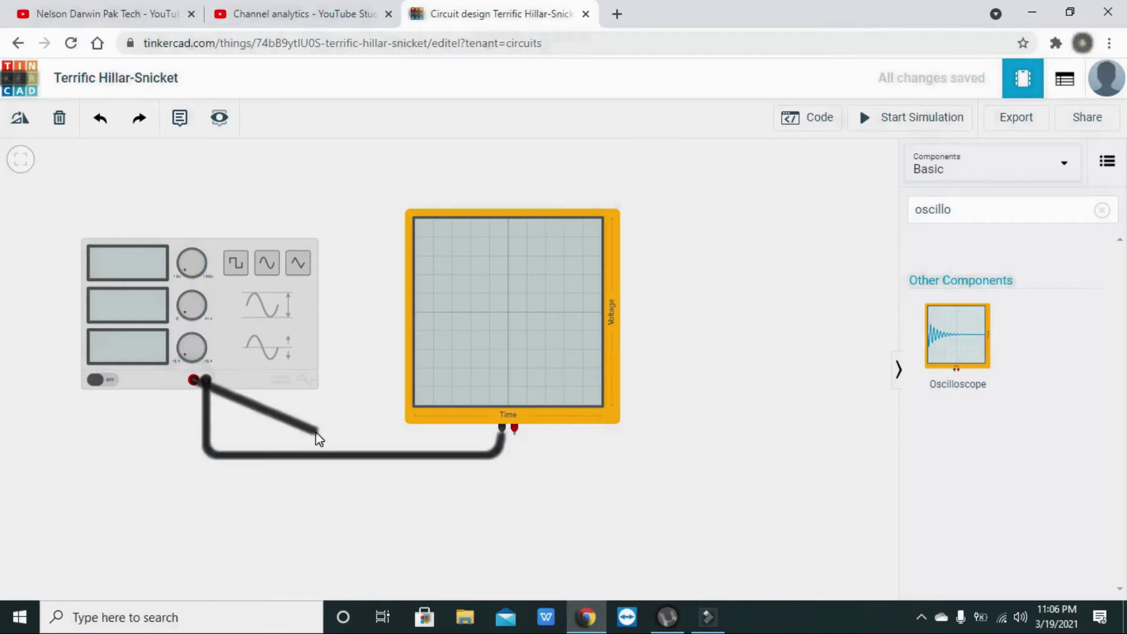
click(516, 438)
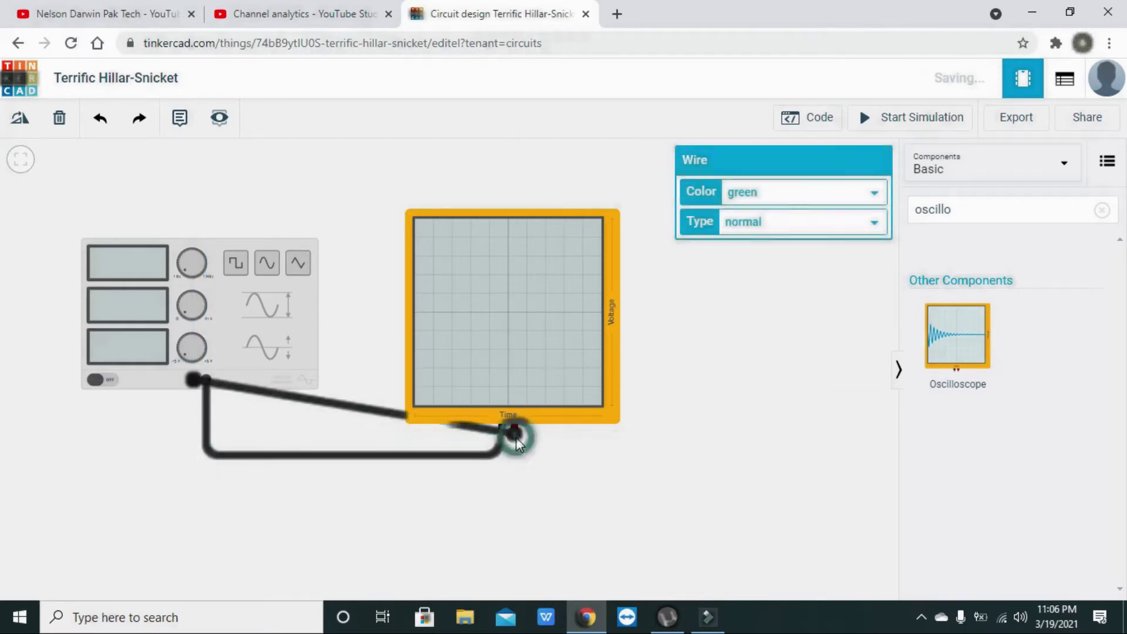
click(484, 437)
click(478, 431)
drag(478, 430, 516, 473)
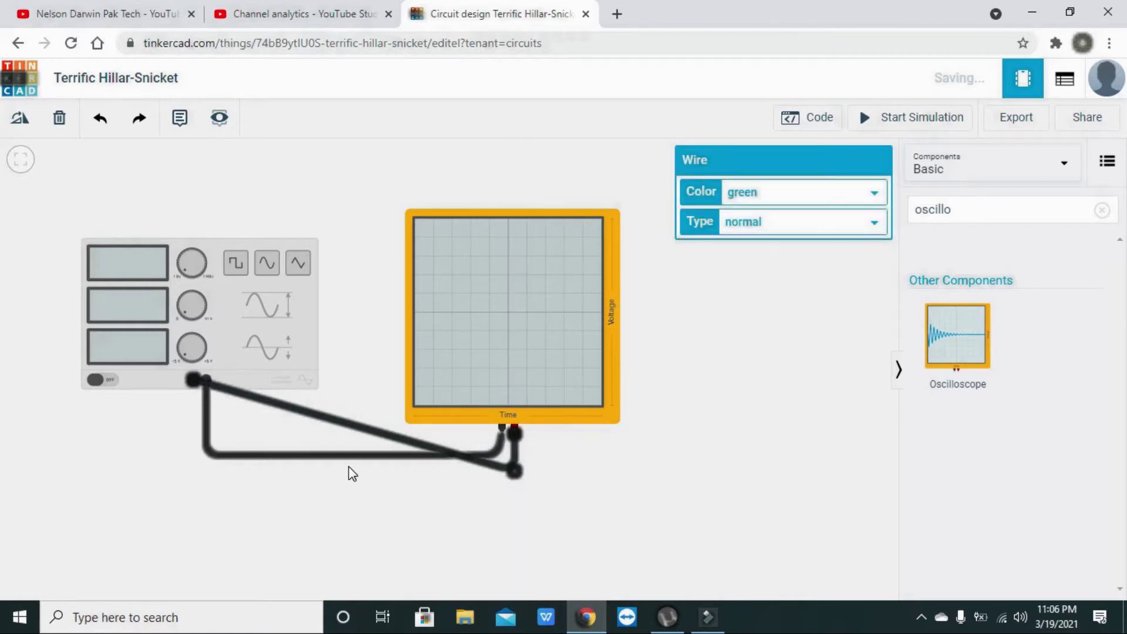
click(252, 404)
drag(253, 404, 197, 475)
Start the simulation, turn the generator down to 4.89 Hz, and select the oscilloscope.
click(266, 503)
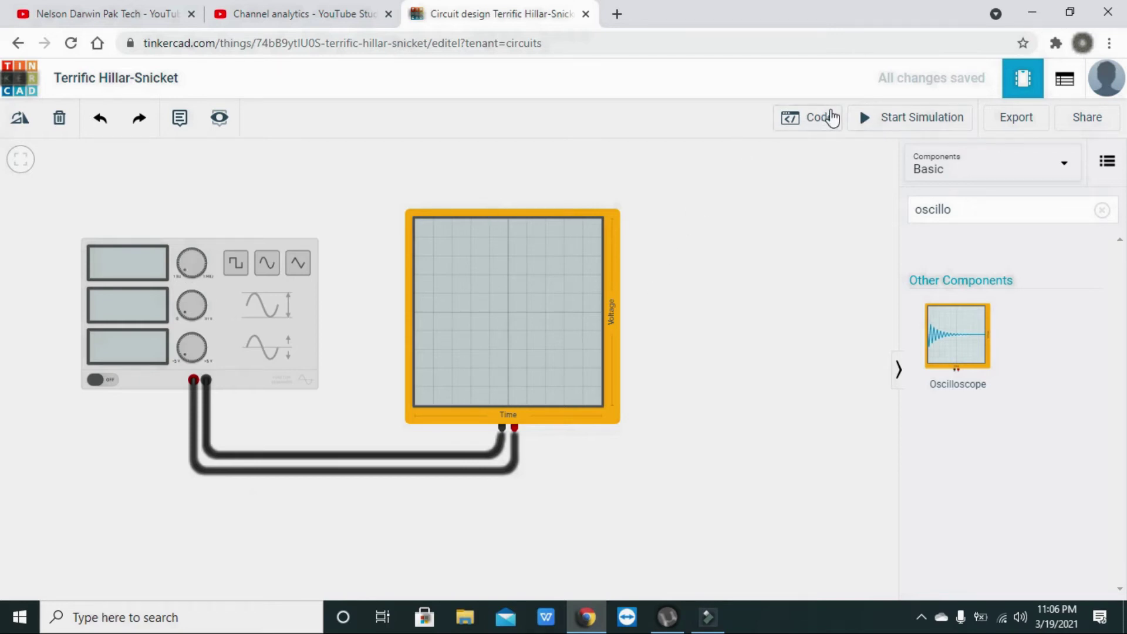
click(918, 115)
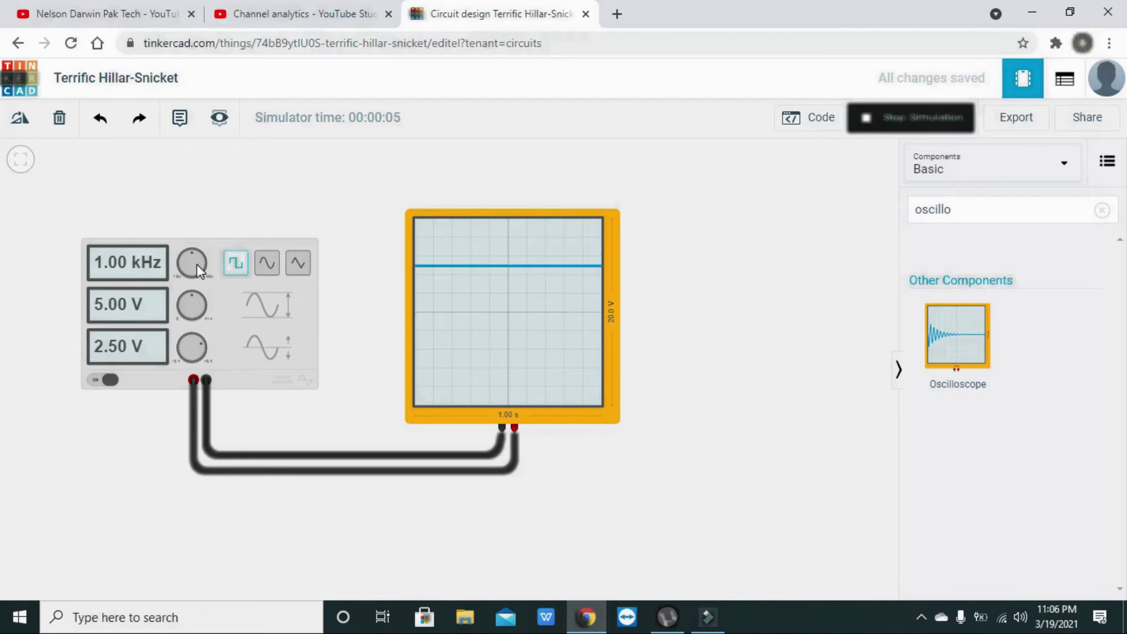
mouse_move(192, 256)
mouse_down()
mouse_move(171, 249)
mouse_move(207, 273)
mouse_move(188, 252)
mouse_move(181, 266)
mouse_up()
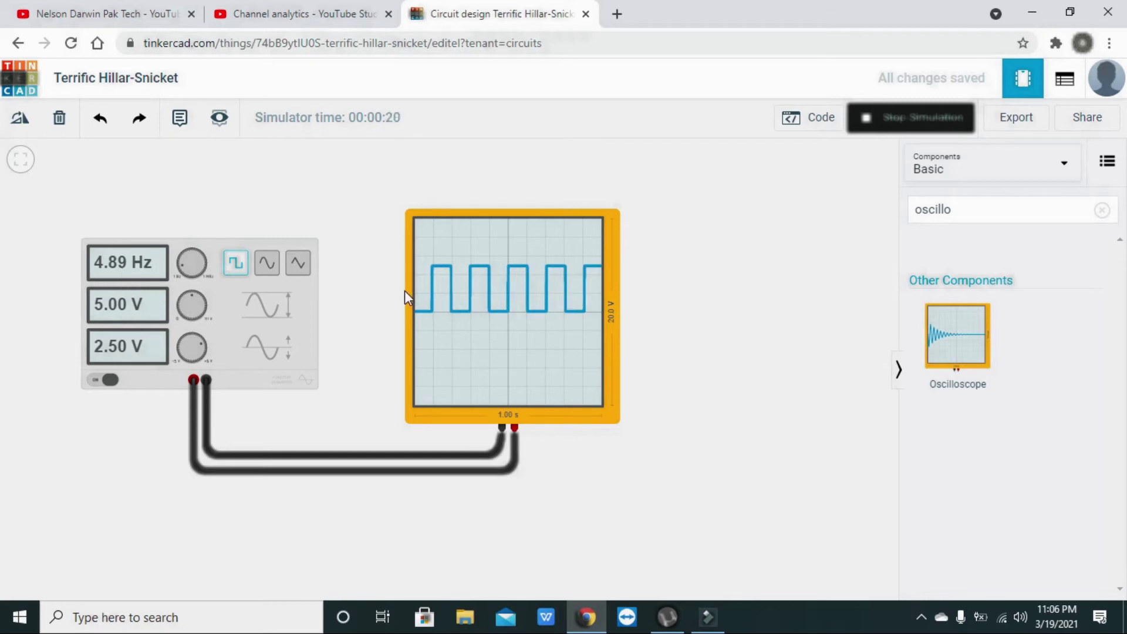
click(494, 419)
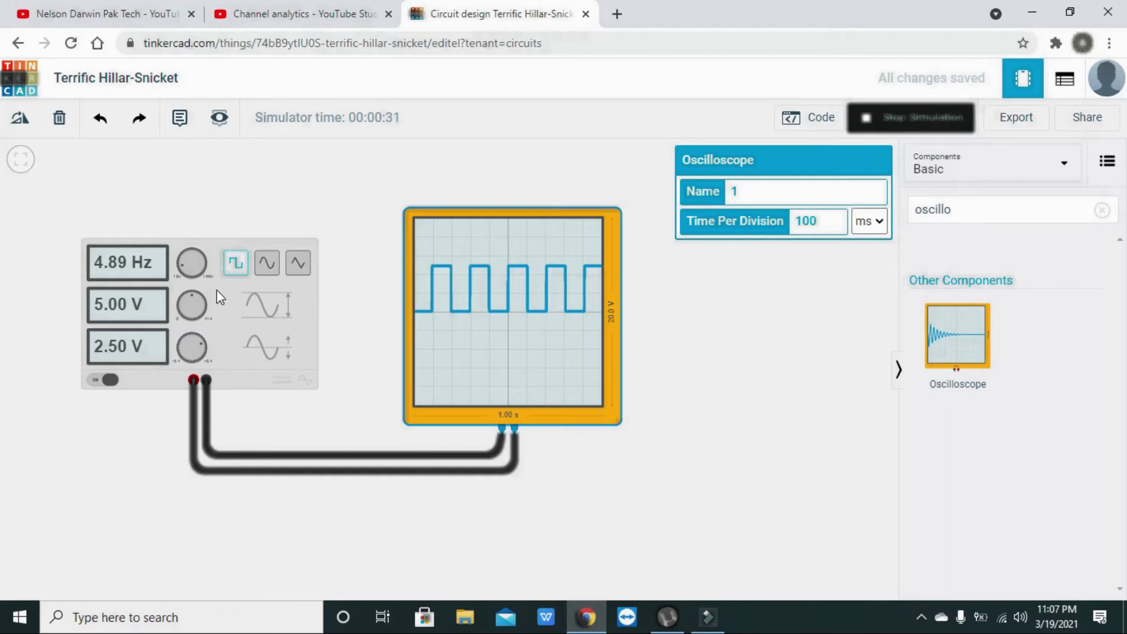
Turn the generator frequency up through 14.1 Hz and 34.2 Hz to 148 Hz.
click(181, 262)
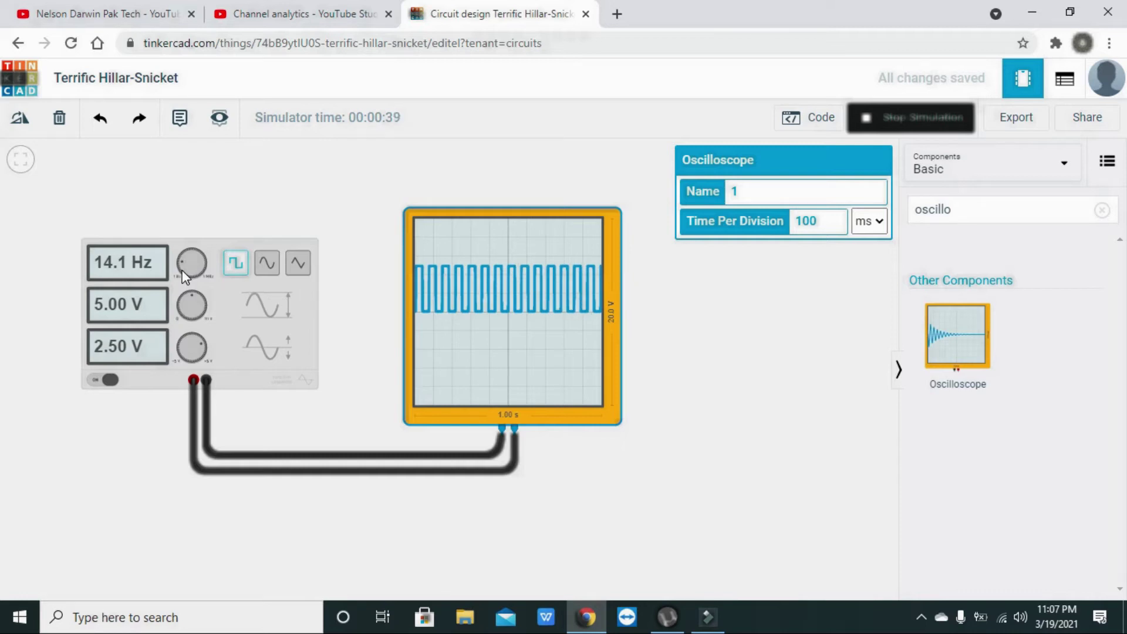
drag(182, 258, 185, 266)
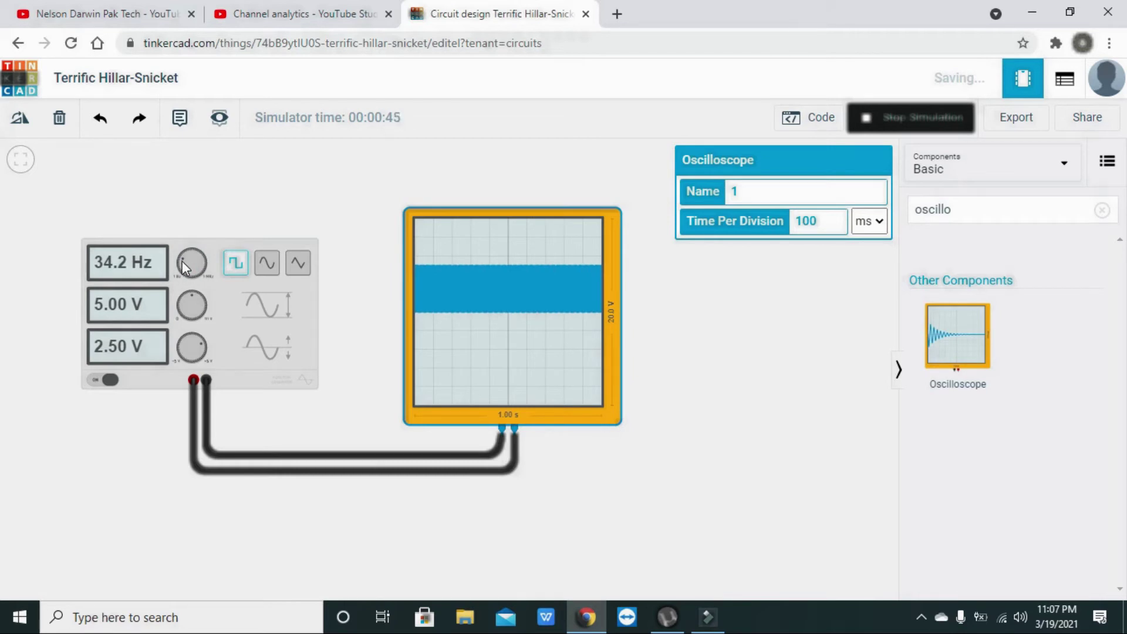
drag(183, 259, 184, 253)
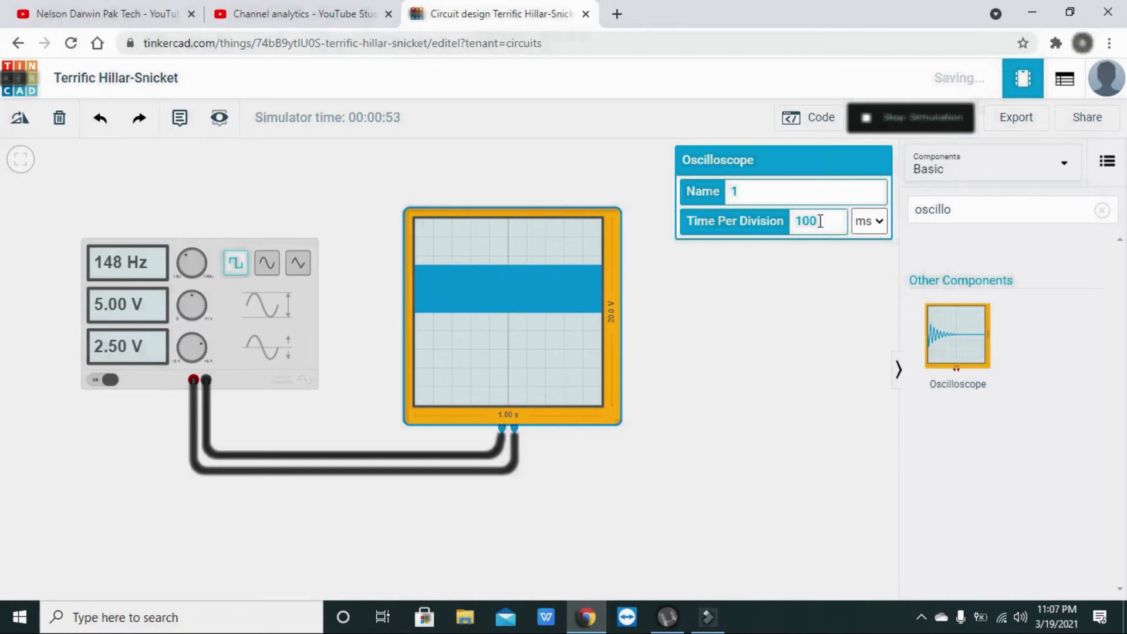
Switch the scope to 100 s per division, lower the frequency to 6.22 Hz, and restart simulation.
click(880, 221)
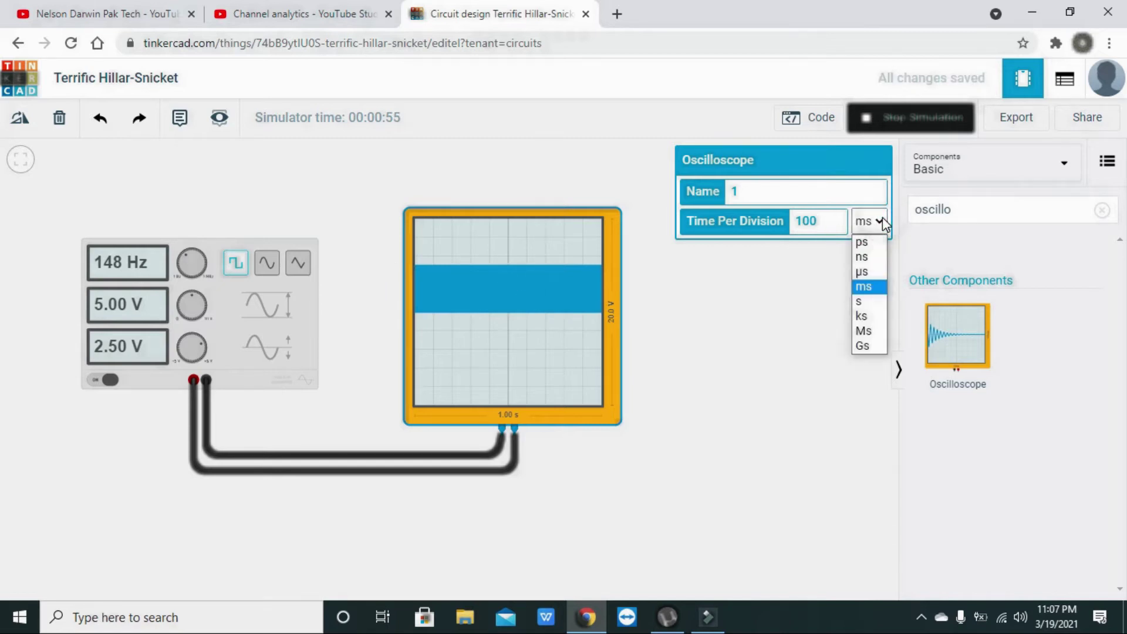
click(868, 303)
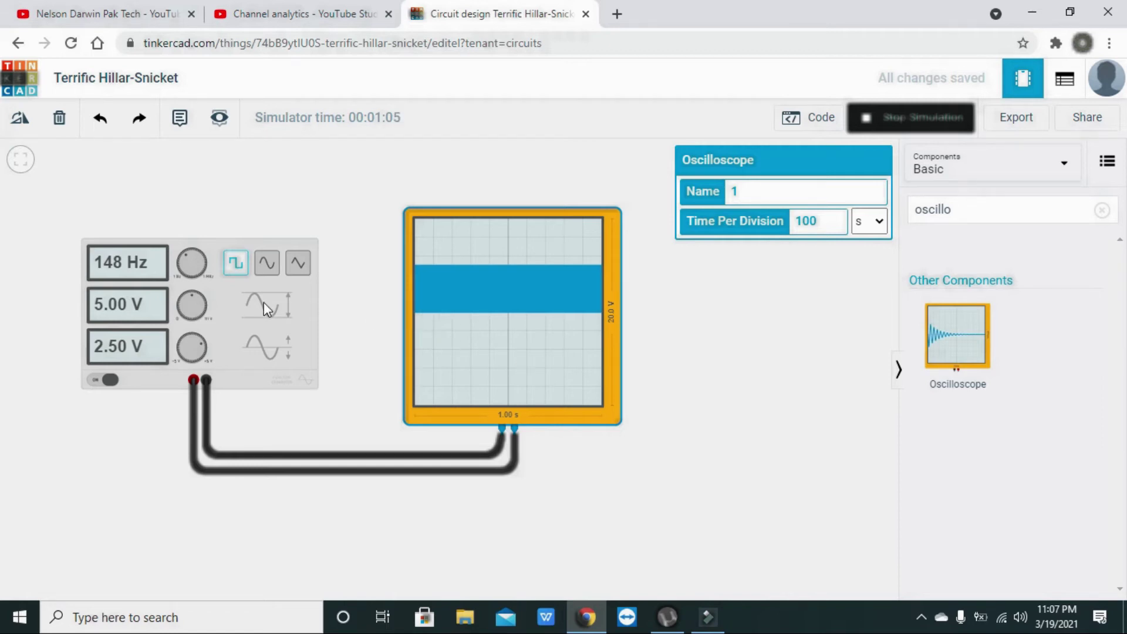
drag(182, 259, 181, 268)
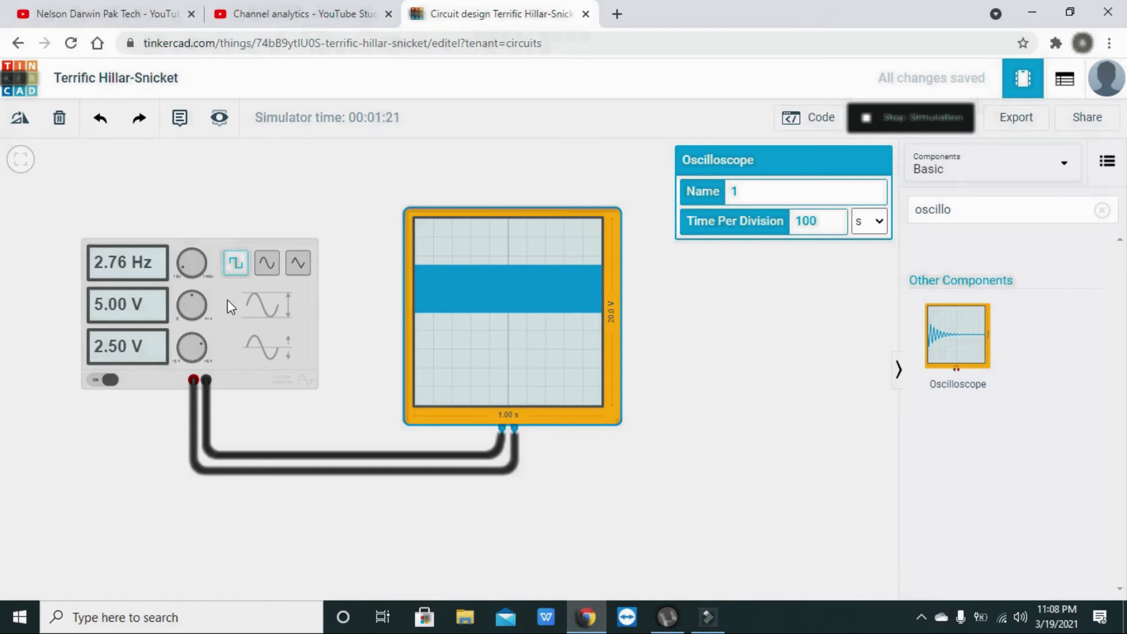
drag(182, 269, 181, 266)
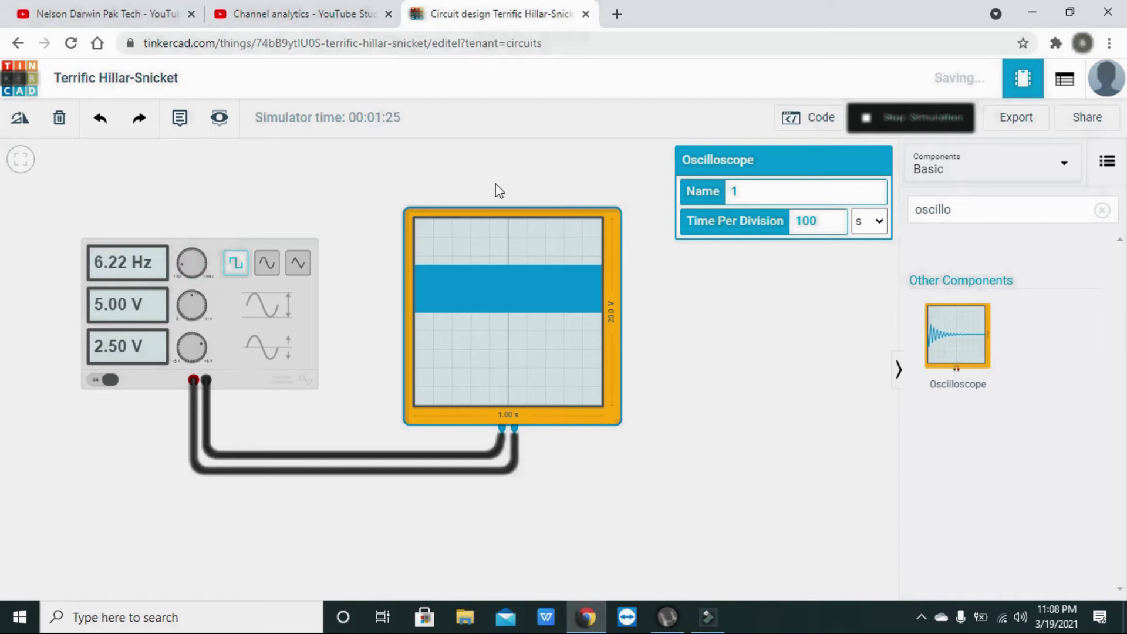
click(923, 121)
click(915, 118)
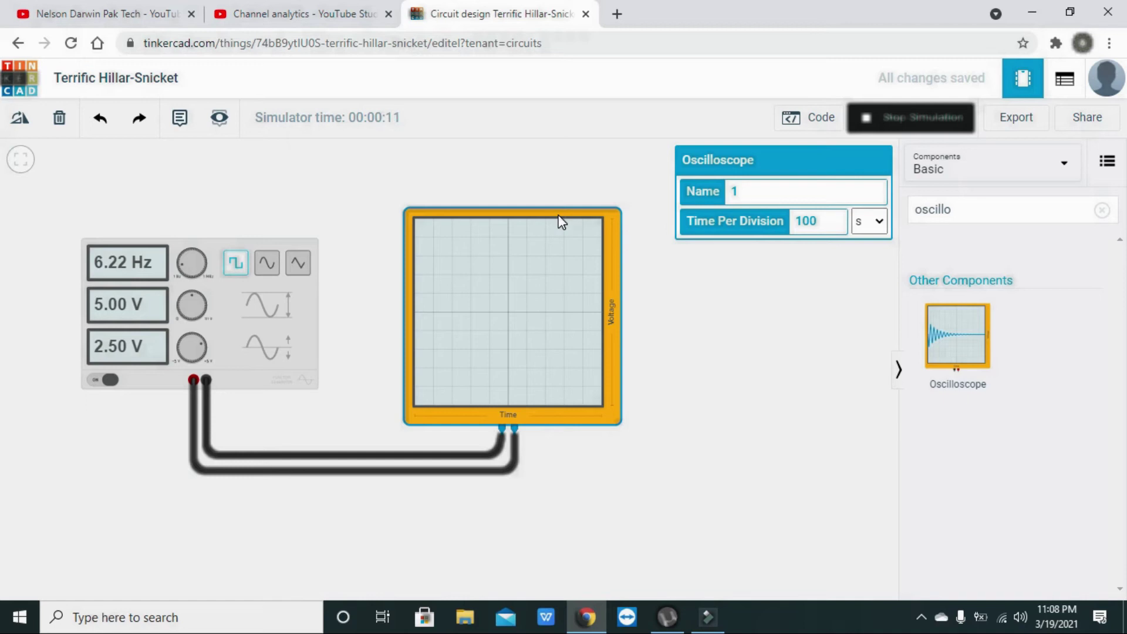
Change Time Per Division from 100 to 1 s, restart simulation, and set frequency to 1.00 Hz.
click(824, 222)
key(BackSpace)
key(BackSpace)
click(887, 135)
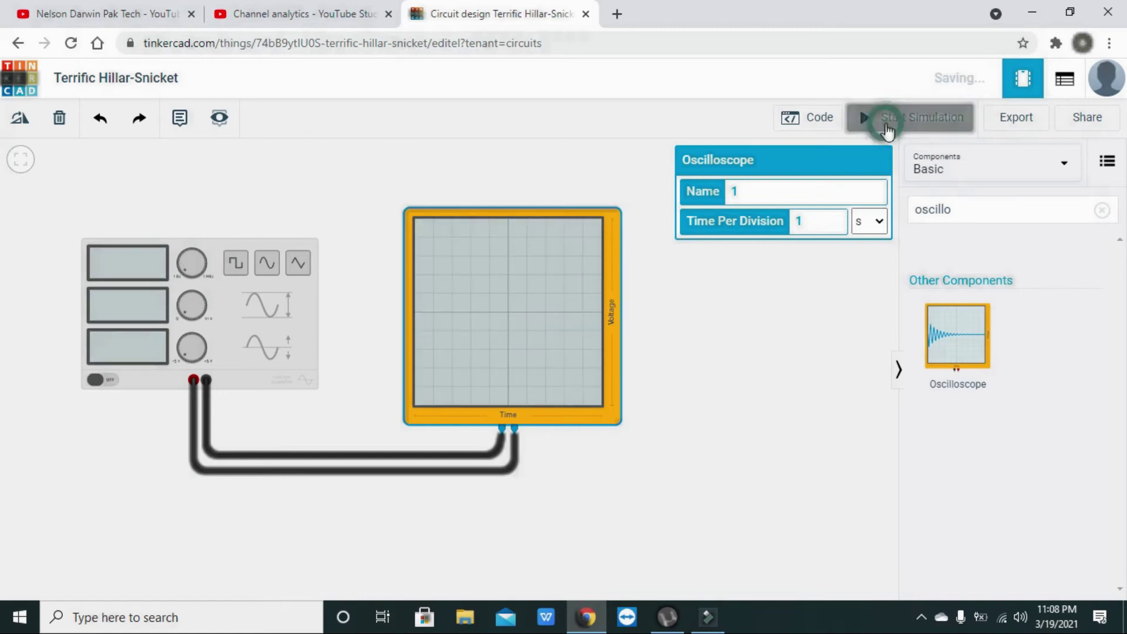
click(891, 132)
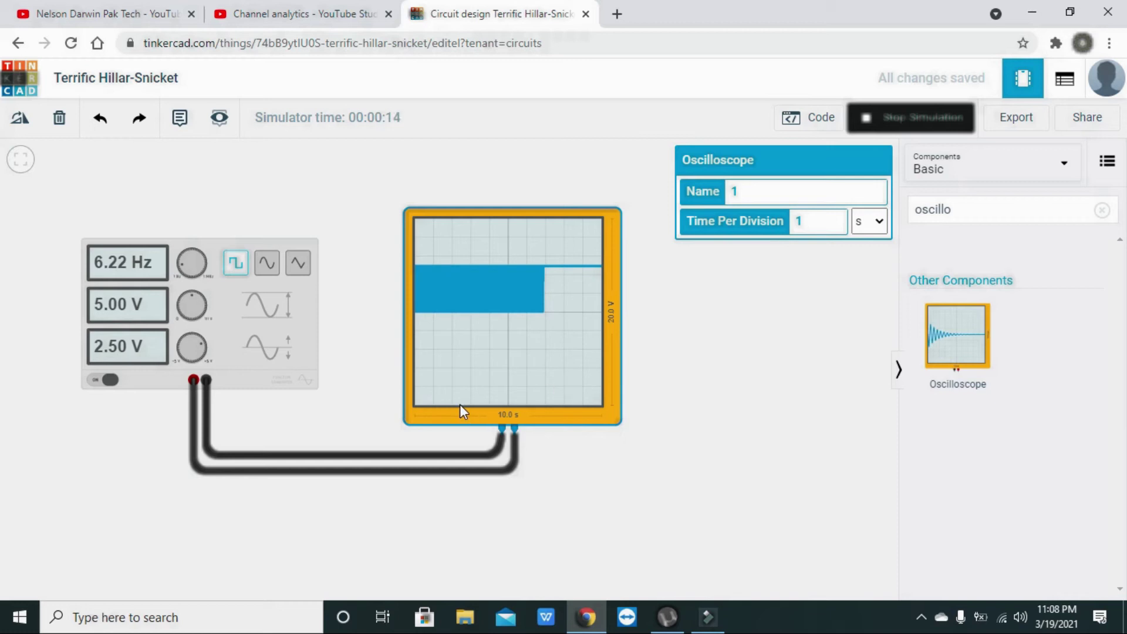
drag(181, 263, 184, 274)
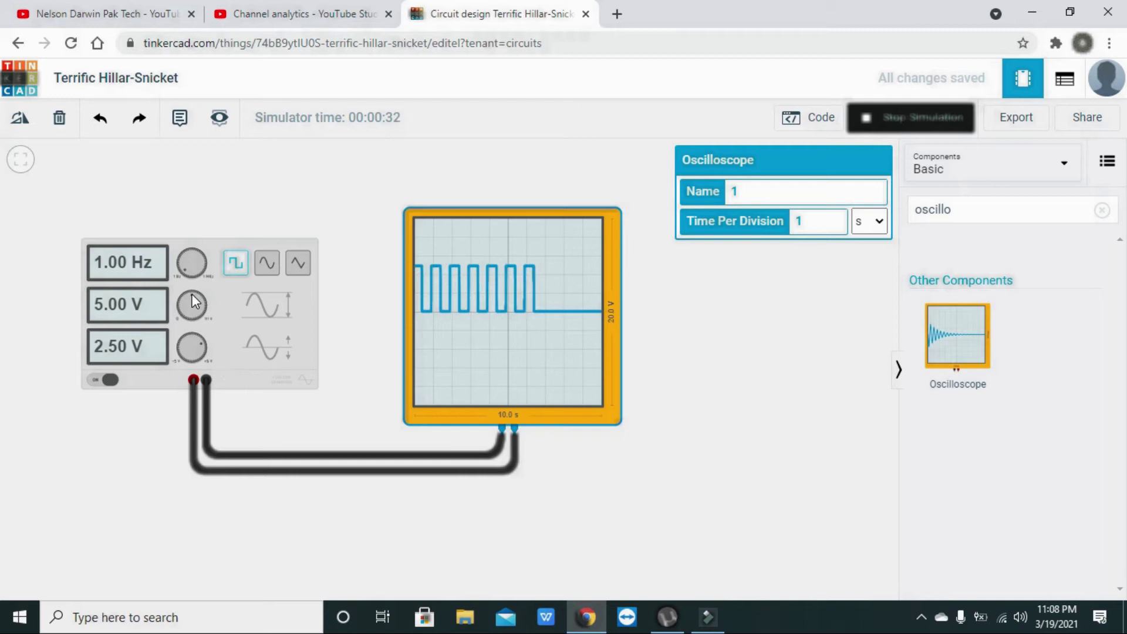
Turn the amplitude down from 5 V to 1.31 V and the DC offset from 2.50 V to 1.28 V.
drag(196, 303, 187, 303)
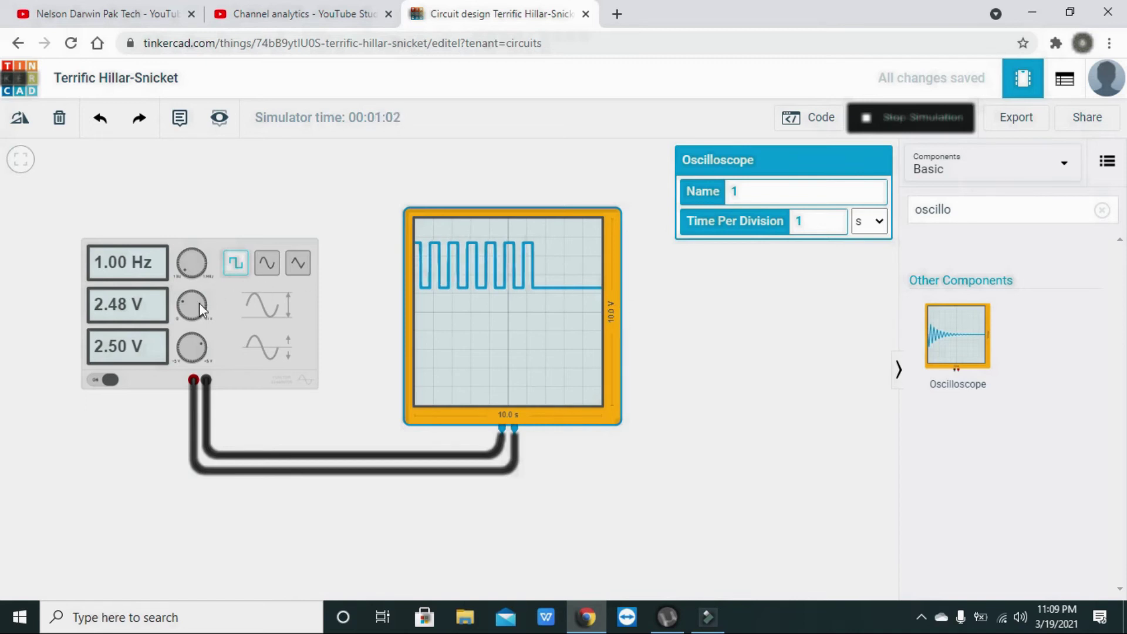
drag(184, 307, 179, 317)
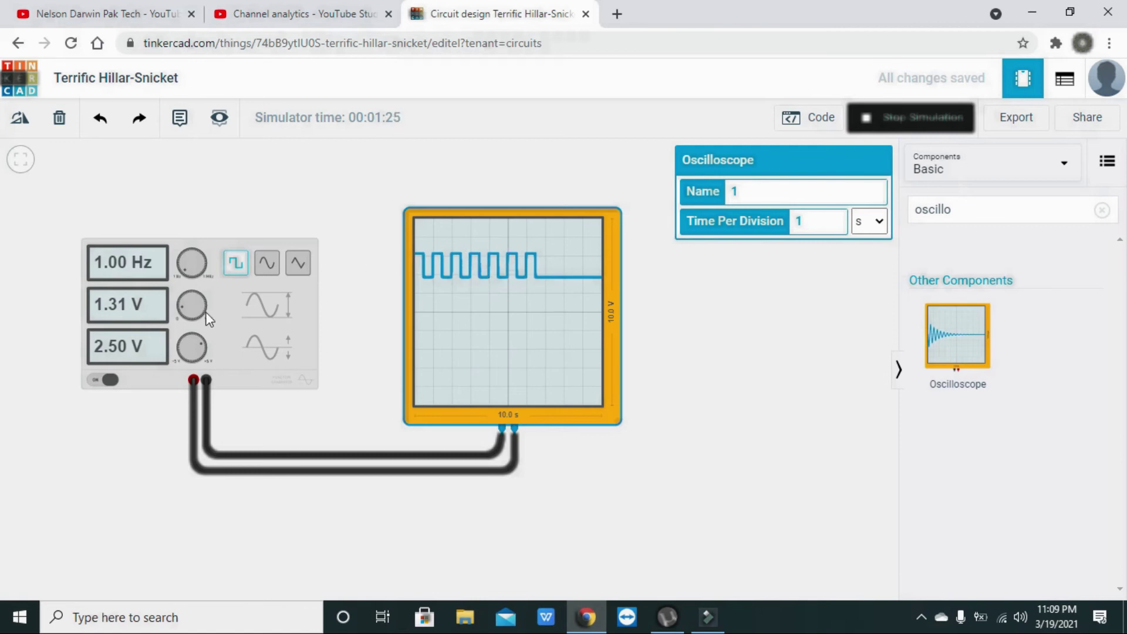
mouse_move(200, 344)
mouse_down()
mouse_move(179, 343)
mouse_move(178, 355)
mouse_move(199, 337)
mouse_up()
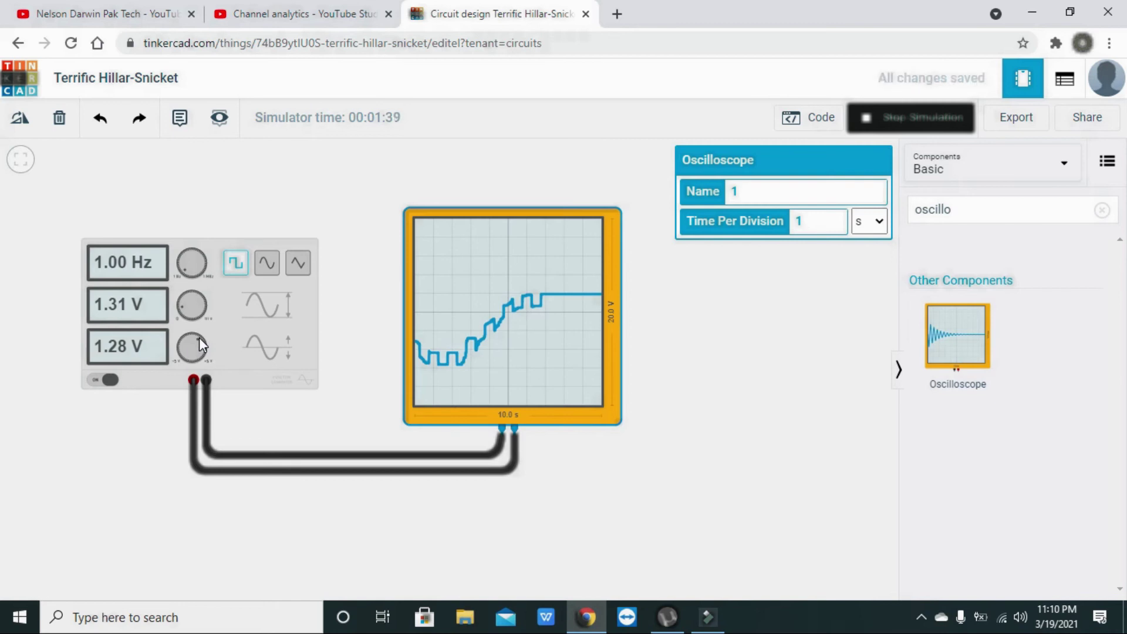
Swing the DC offset below 0 V, then back up past 1 V to 2.81 V.
drag(199, 337, 189, 337)
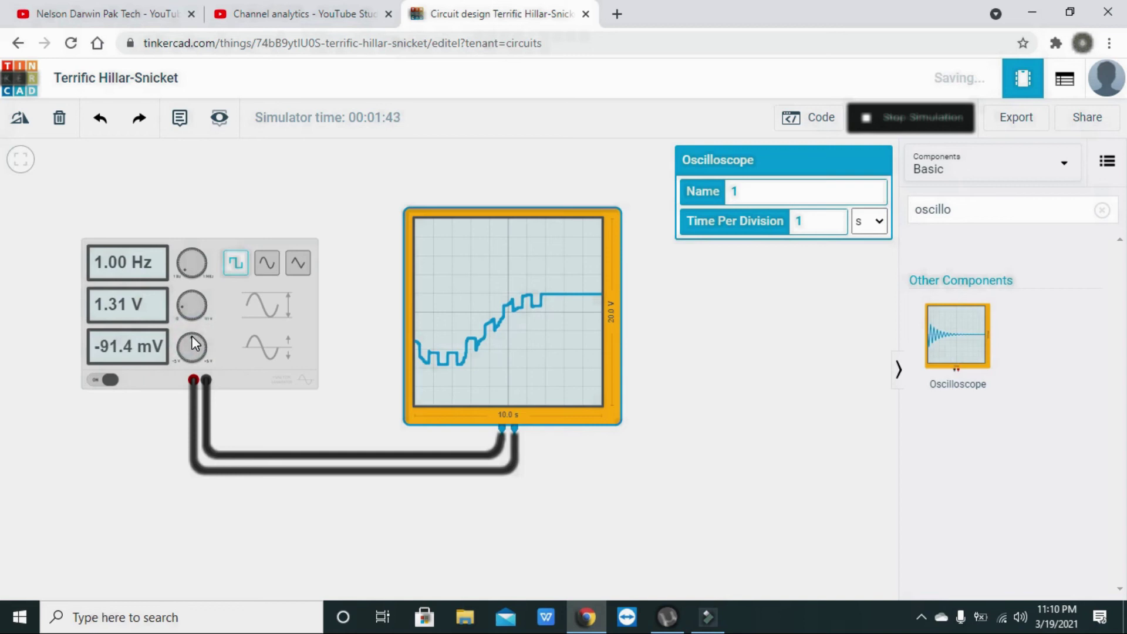
mouse_move(196, 343)
mouse_down()
mouse_move(188, 334)
mouse_move(199, 333)
mouse_up()
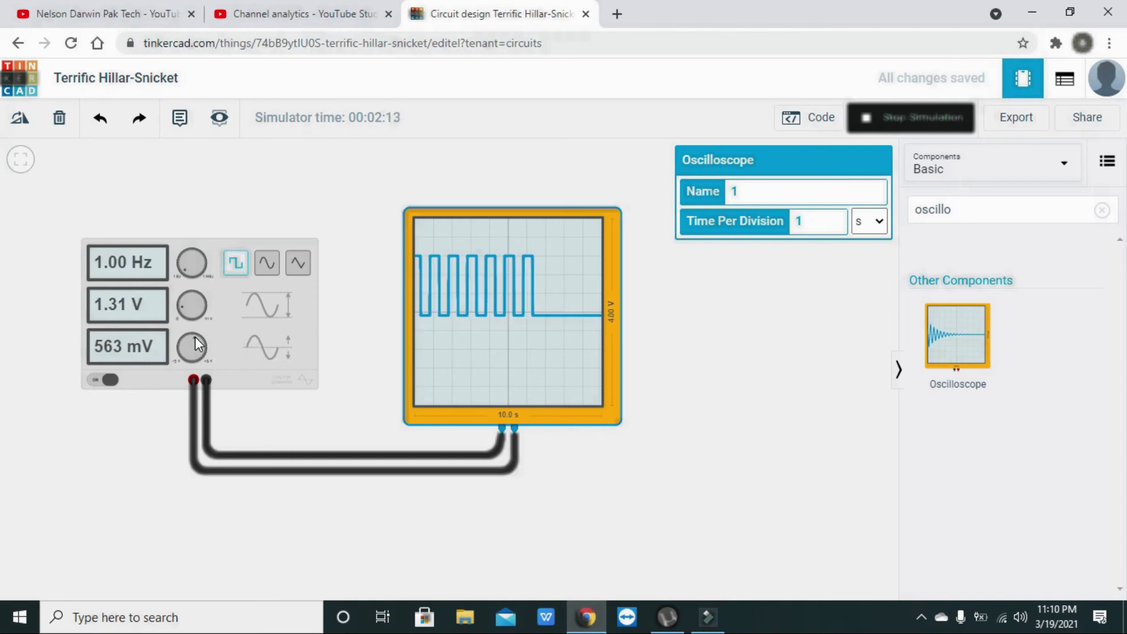
drag(195, 339, 202, 344)
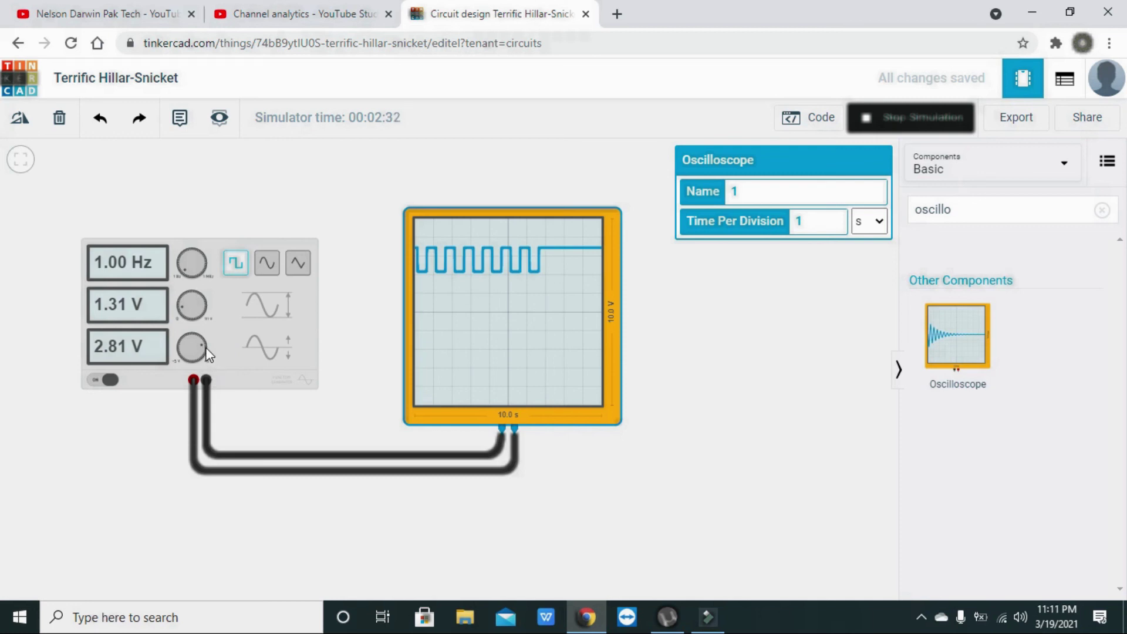
Bring the generator's DC offset down from 2.81 V to -259 mV, briefly overshooting to about -2.5 V.
drag(202, 344, 182, 344)
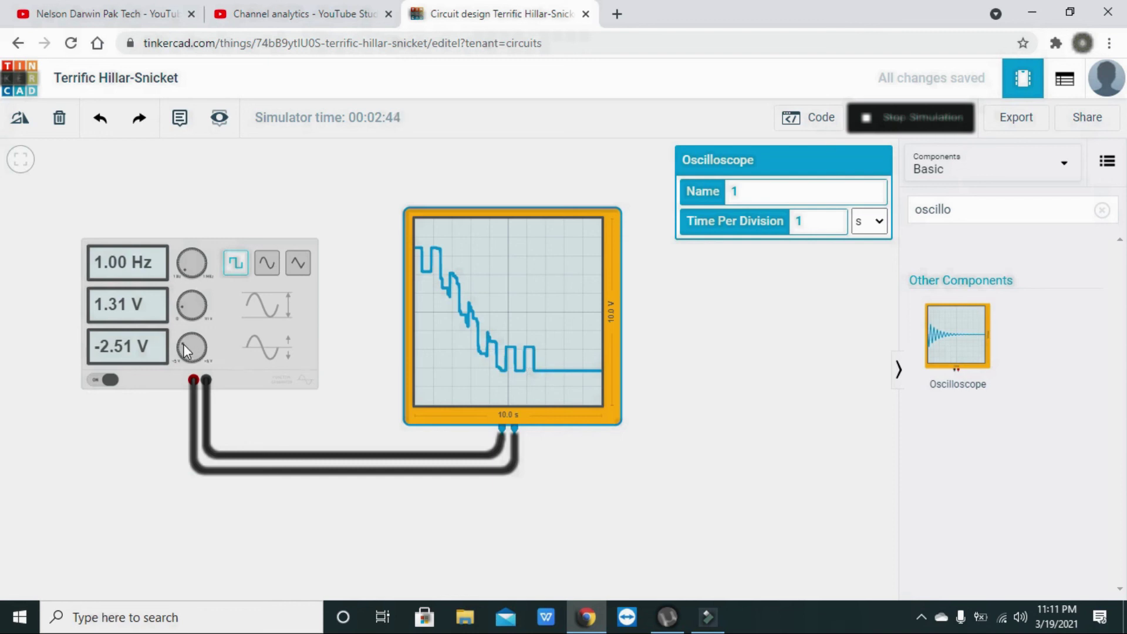
drag(185, 350, 192, 339)
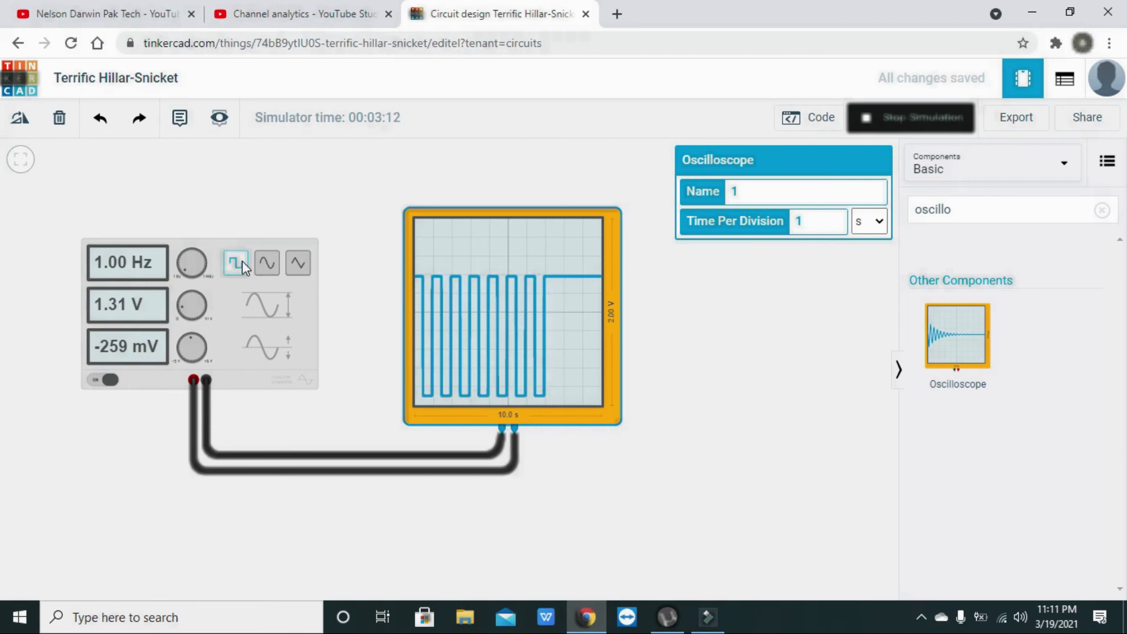
Change the generator waveform to sine, then to triangle, and nudge the frequency knob slightly.
click(259, 262)
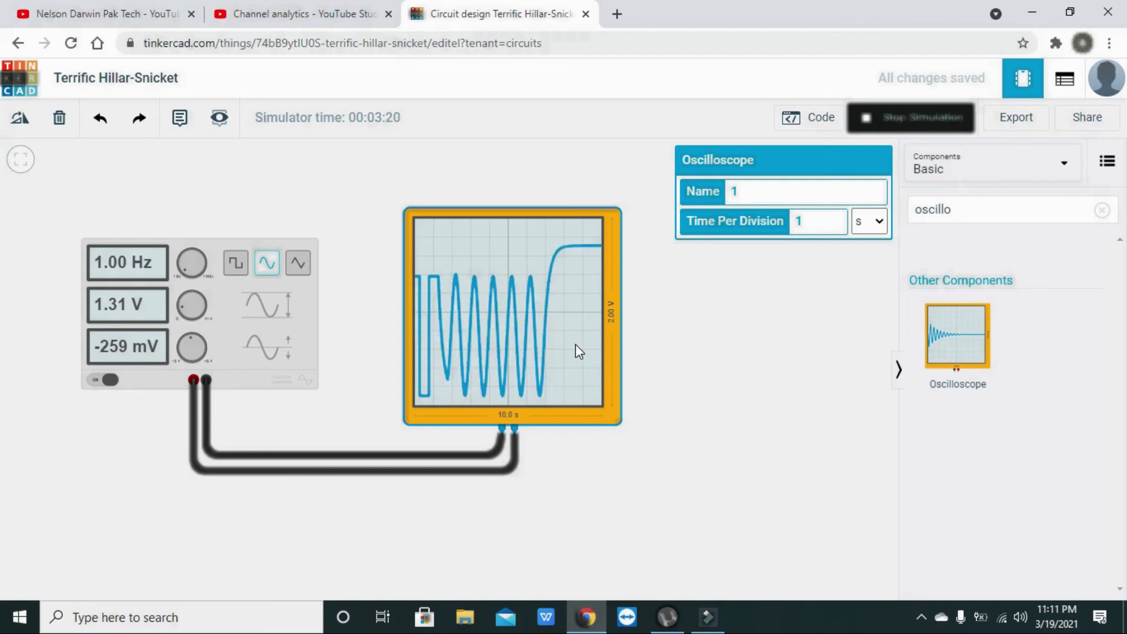
click(298, 267)
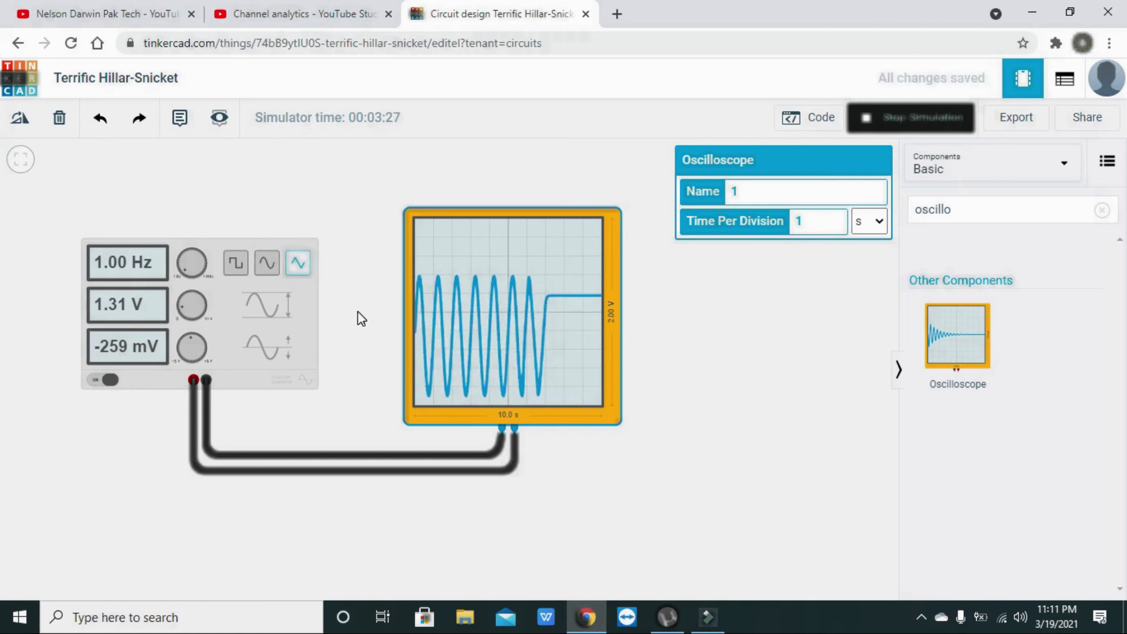
drag(182, 268, 187, 271)
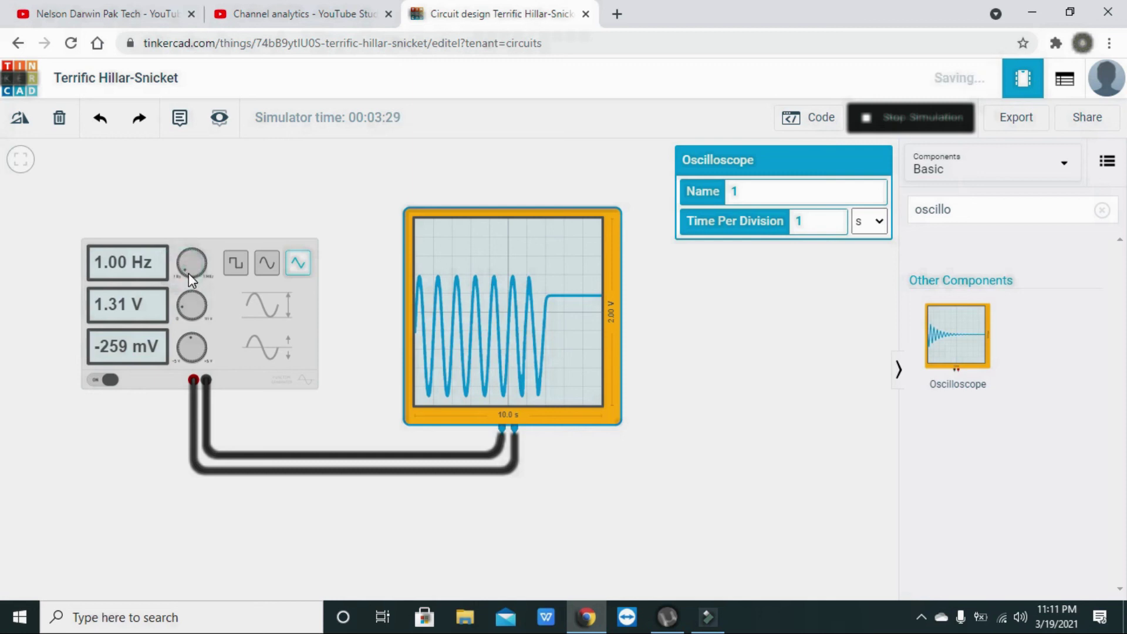